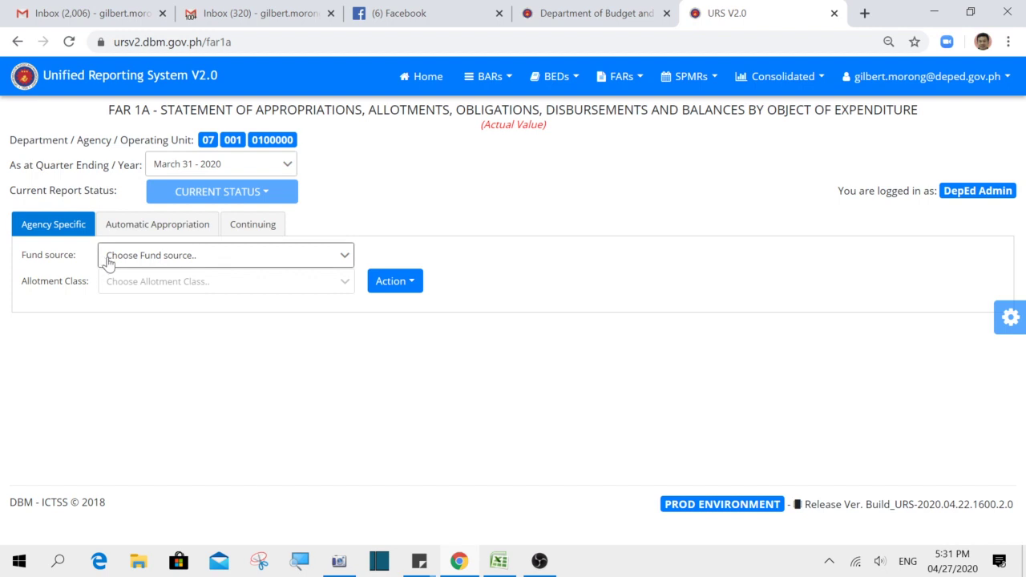
Select "101101 - Specific Budgets of National Government Agencies" as the fund source for the agency-specific FAR 1A
click(343, 257)
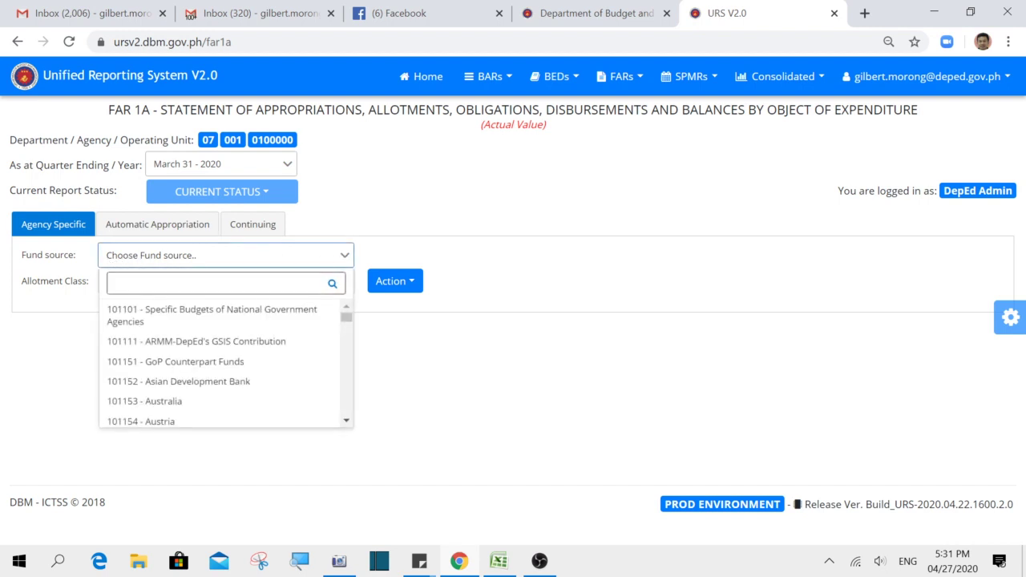
click(254, 316)
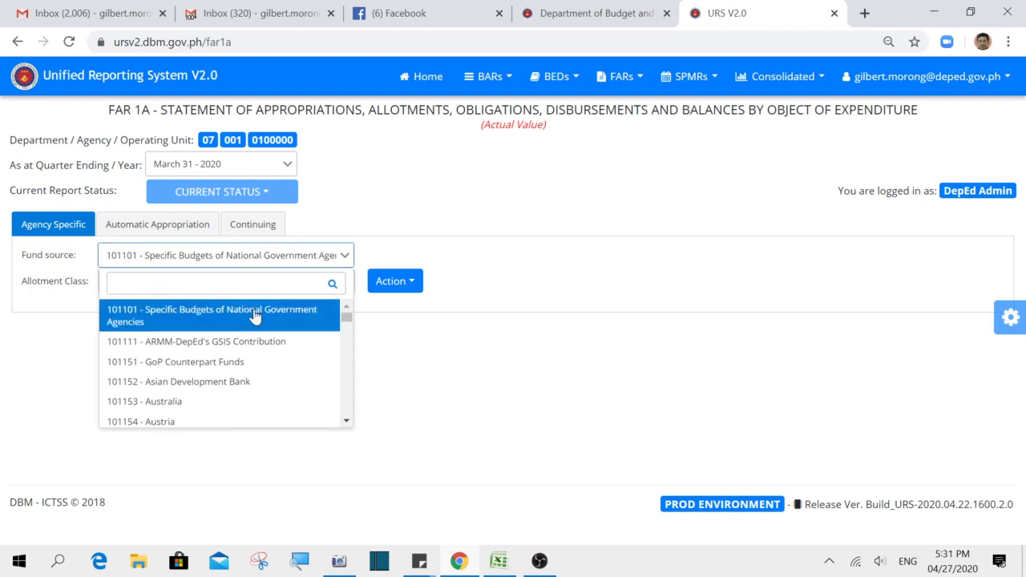
Turn on automatic hiding of the Windows taskbar in desktop mode and return to the FAR 1A page
right_click(601, 559)
click(662, 548)
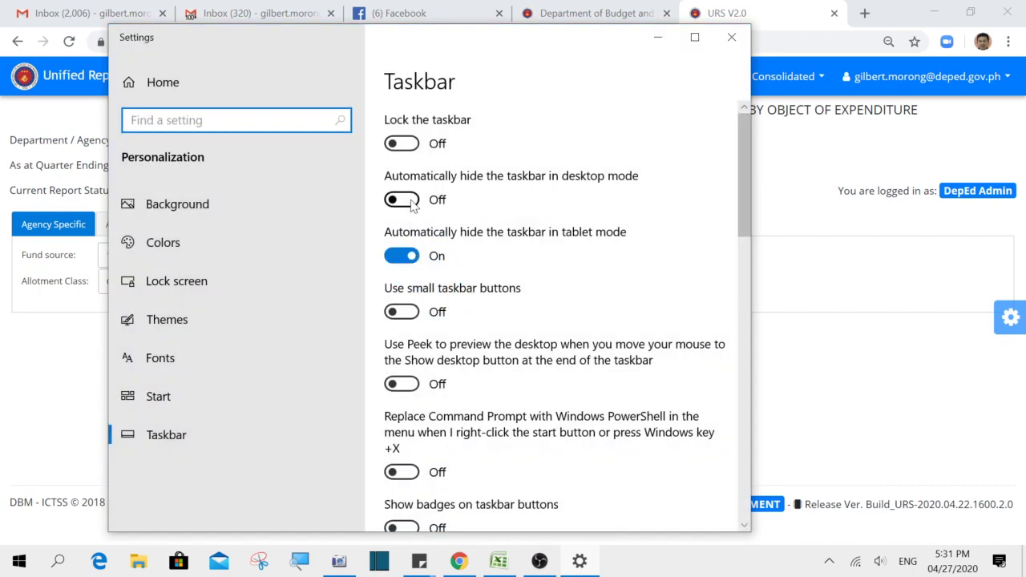
click(413, 200)
click(843, 345)
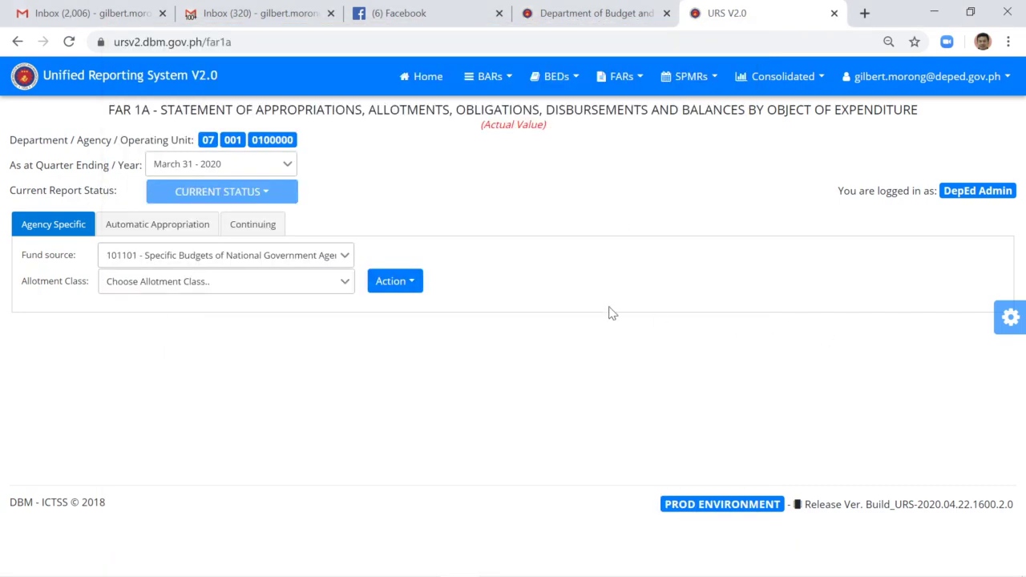
Set the allotment class to "PS - Personnel Services" and retrieve the FAR 1A data
click(345, 287)
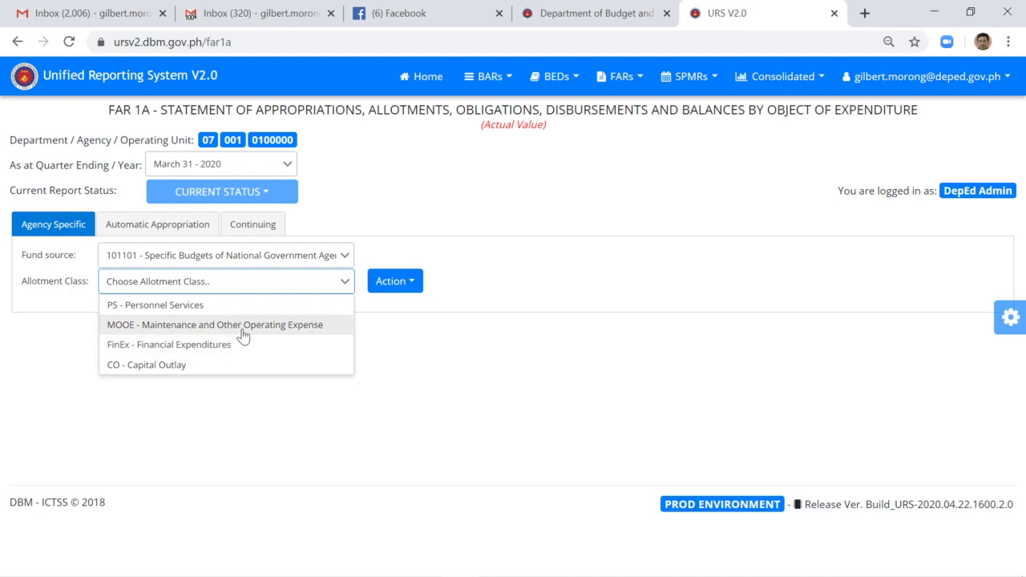
click(149, 312)
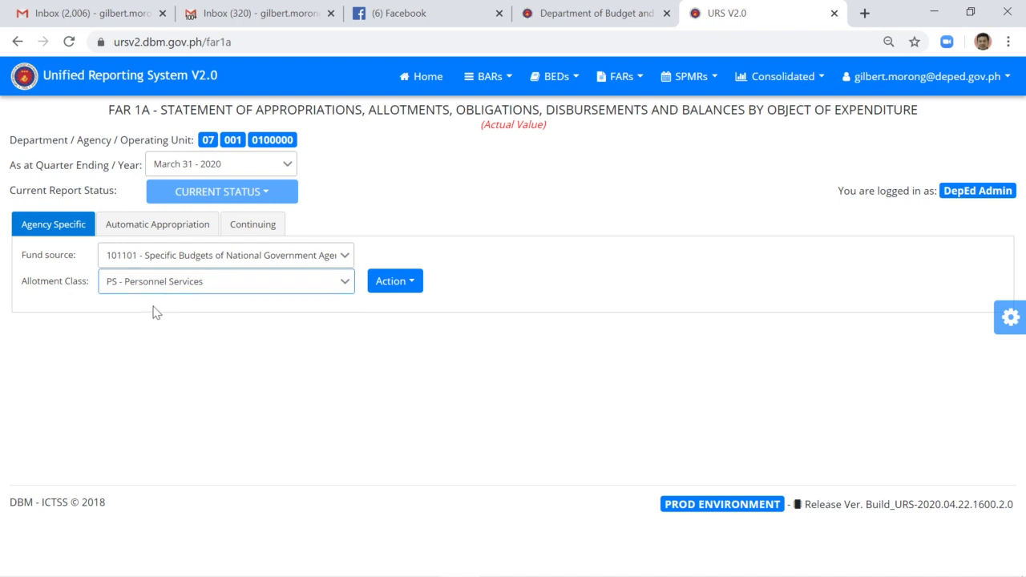
click(414, 291)
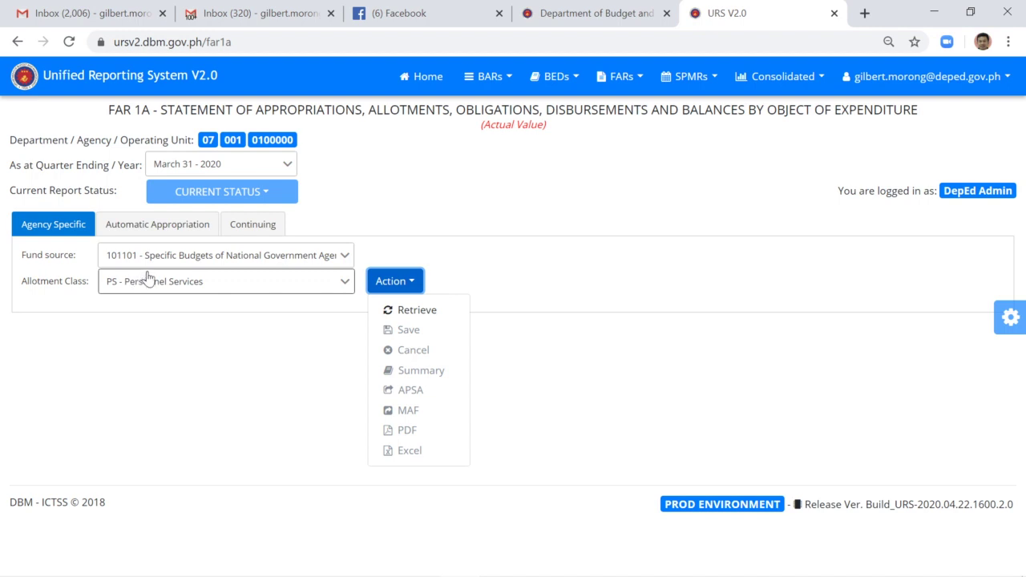
click(416, 313)
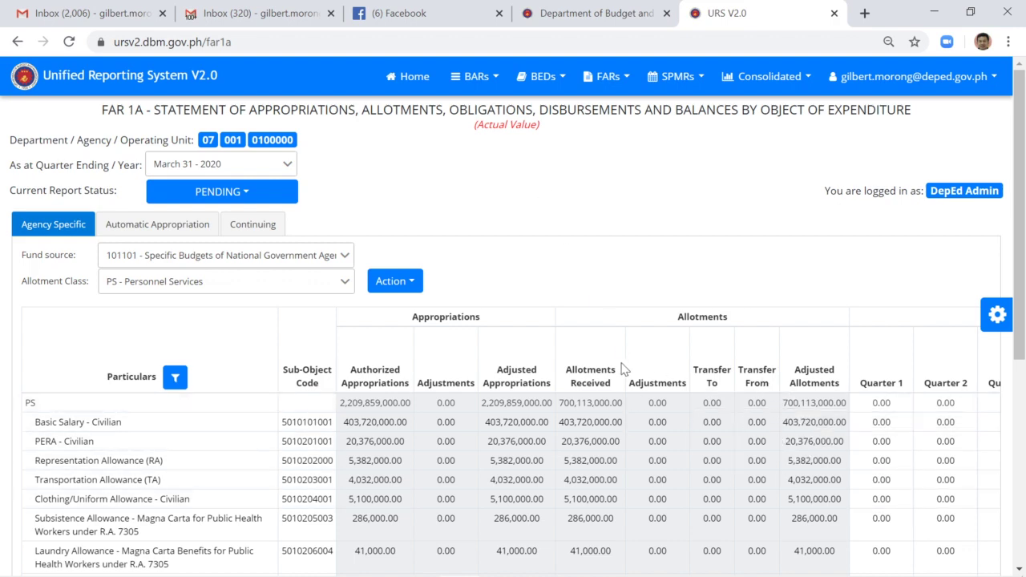
Review the appropriations and allotments columns for all Personnel Services objects in the retrieved FAR 1A table
scroll(600, 356, down, 1)
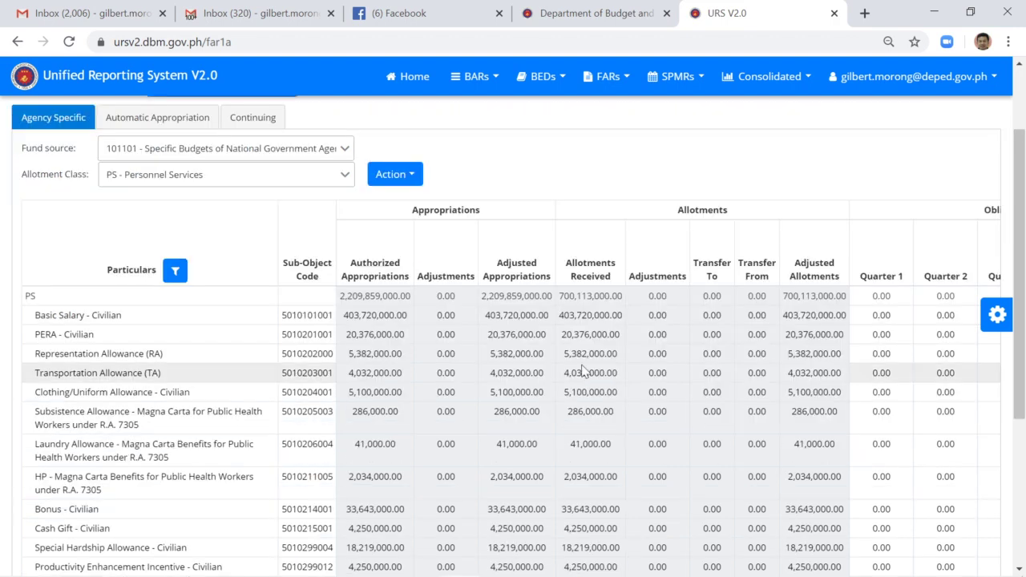
mouse_move(632, 348)
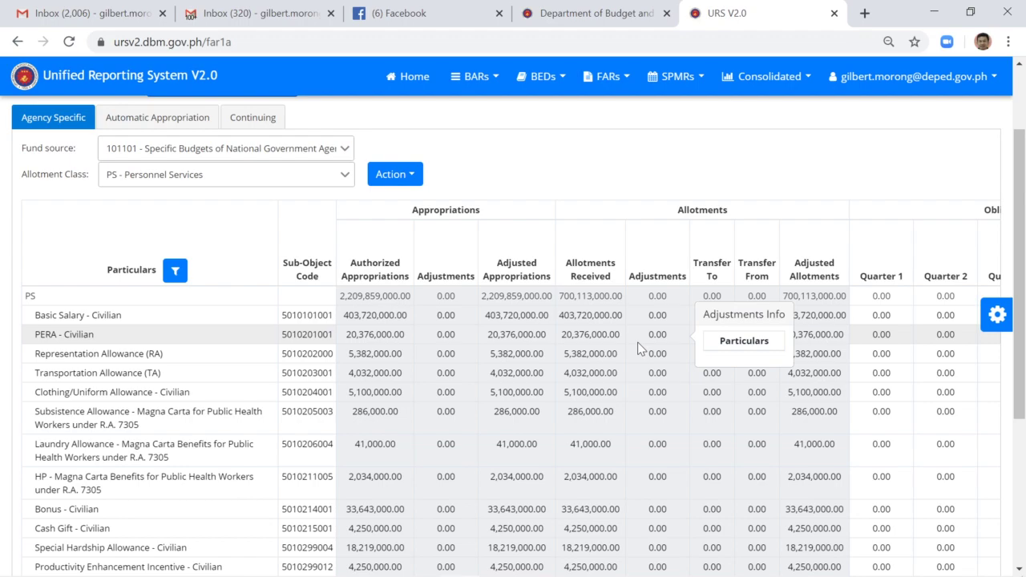
scroll(639, 347, down, 1)
scroll(639, 348, up, 2)
scroll(639, 348, down, 3)
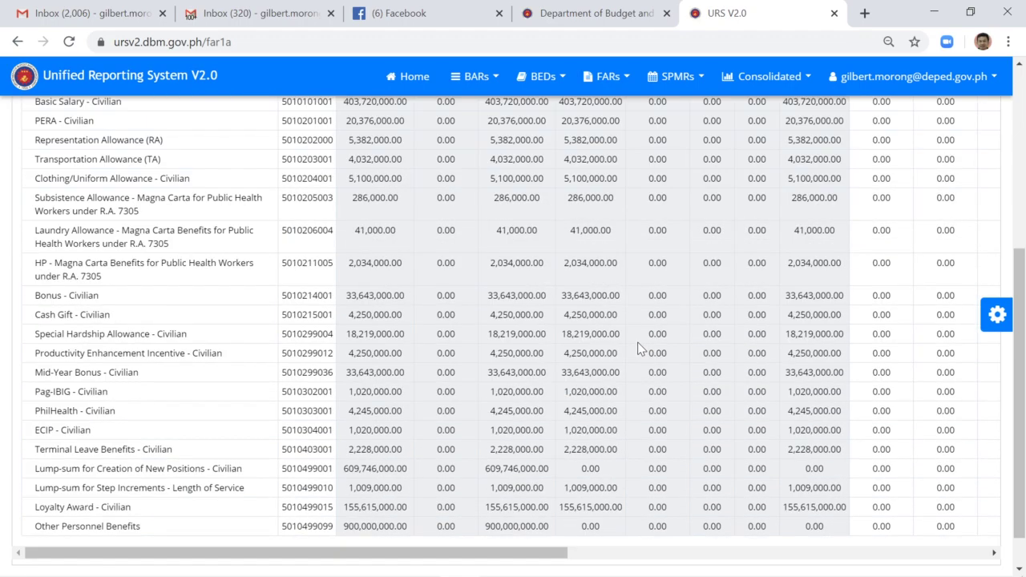
scroll(639, 348, down, 1)
scroll(478, 321, up, 5)
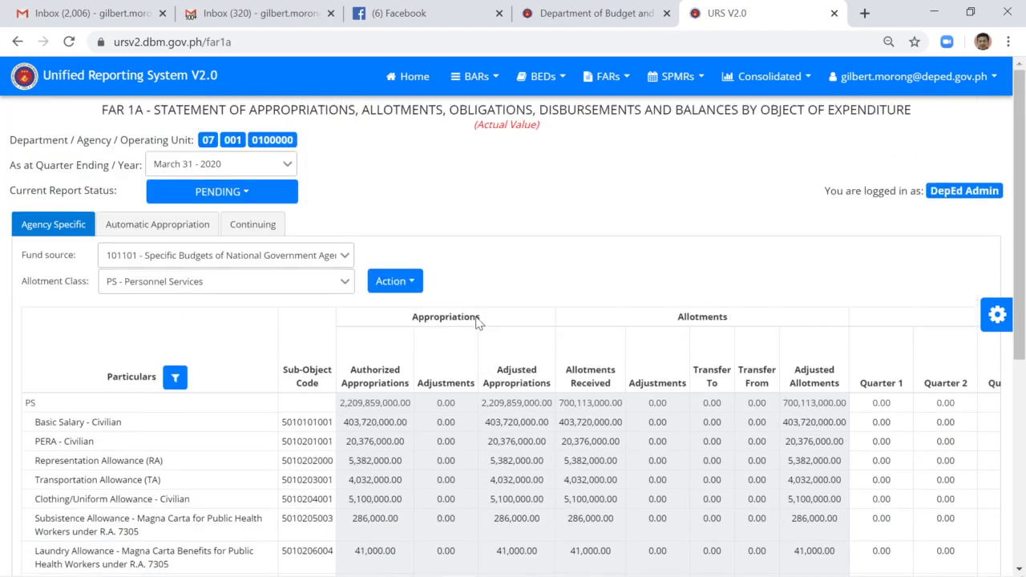
scroll(479, 321, down, 4)
scroll(479, 323, up, 5)
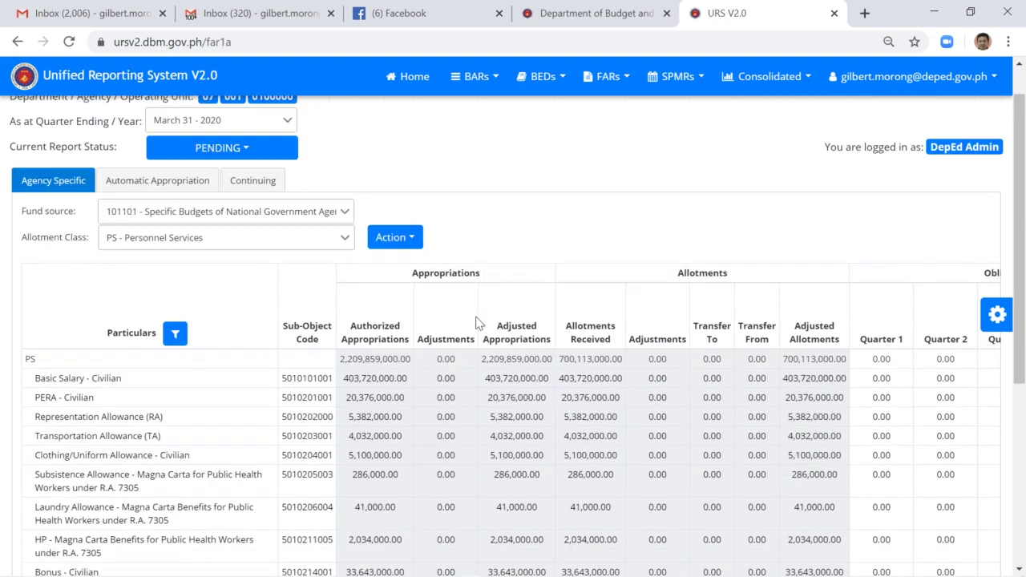
scroll(479, 323, up, 1)
scroll(478, 323, down, 4)
scroll(383, 376, up, 4)
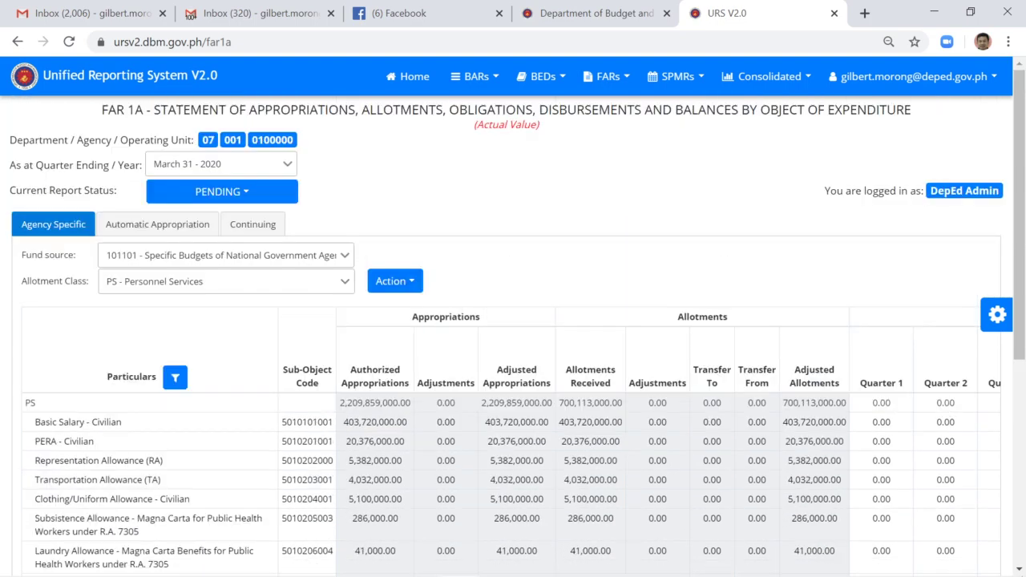
scroll(462, 337, down, 1)
scroll(461, 338, down, 1)
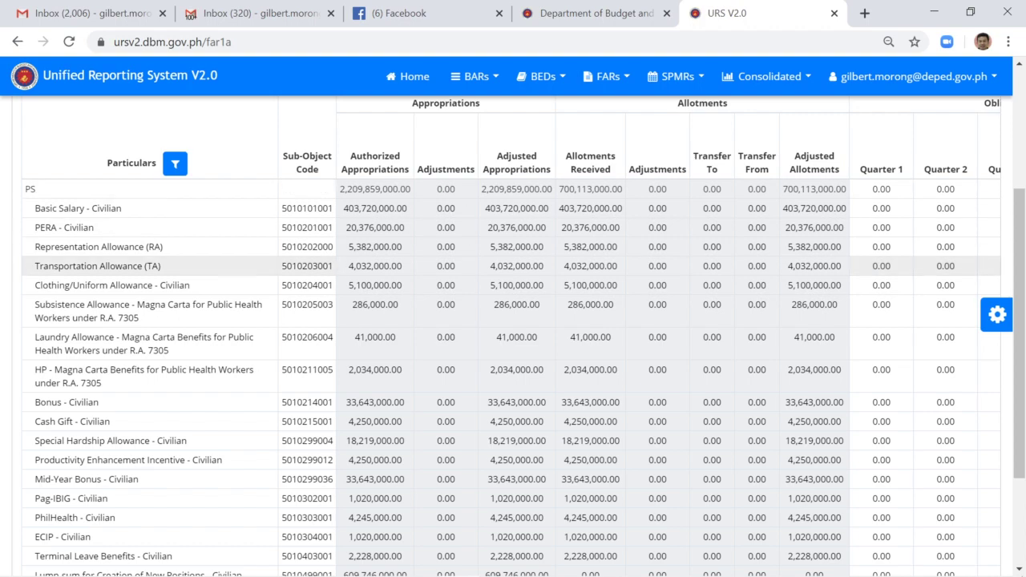
scroll(734, 310, down, 2)
scroll(736, 321, up, 5)
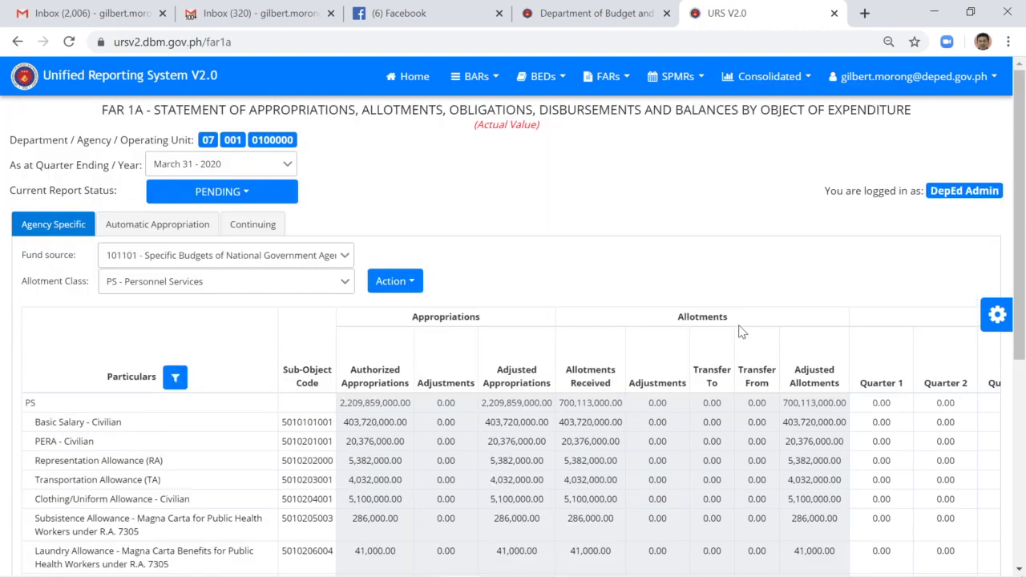
scroll(738, 325, down, 3)
scroll(739, 329, up, 1)
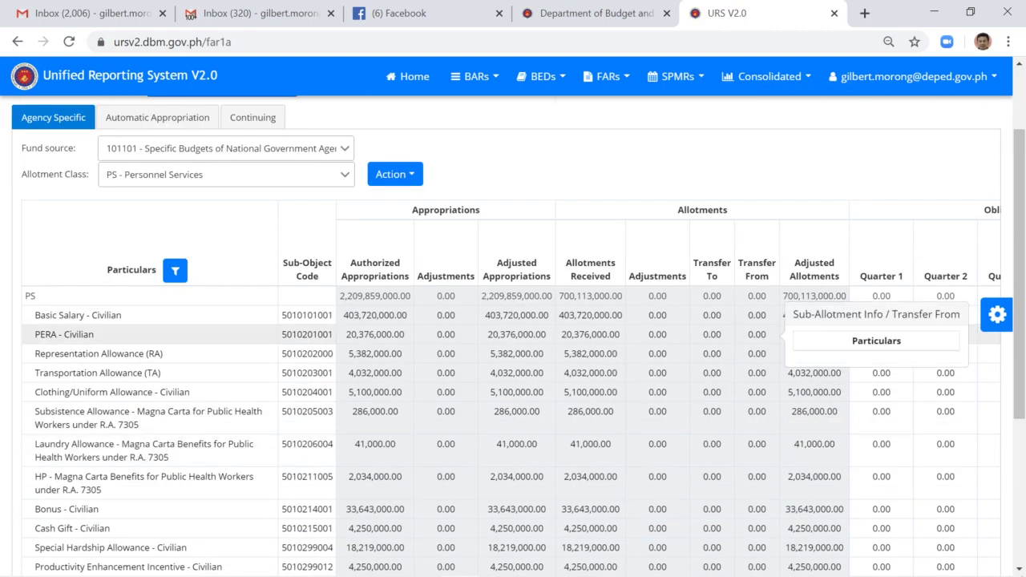
scroll(783, 446, down, 3)
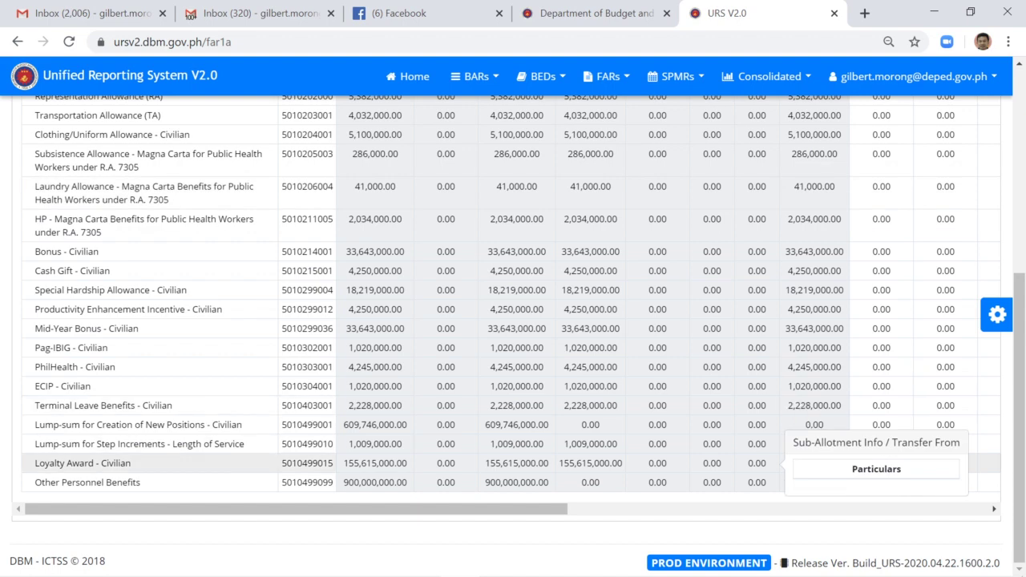
Examine the quarterly obligations columns against the allotments across all Personnel Services rows of the FAR 1A table
drag(554, 512, 659, 518)
scroll(709, 420, up, 2)
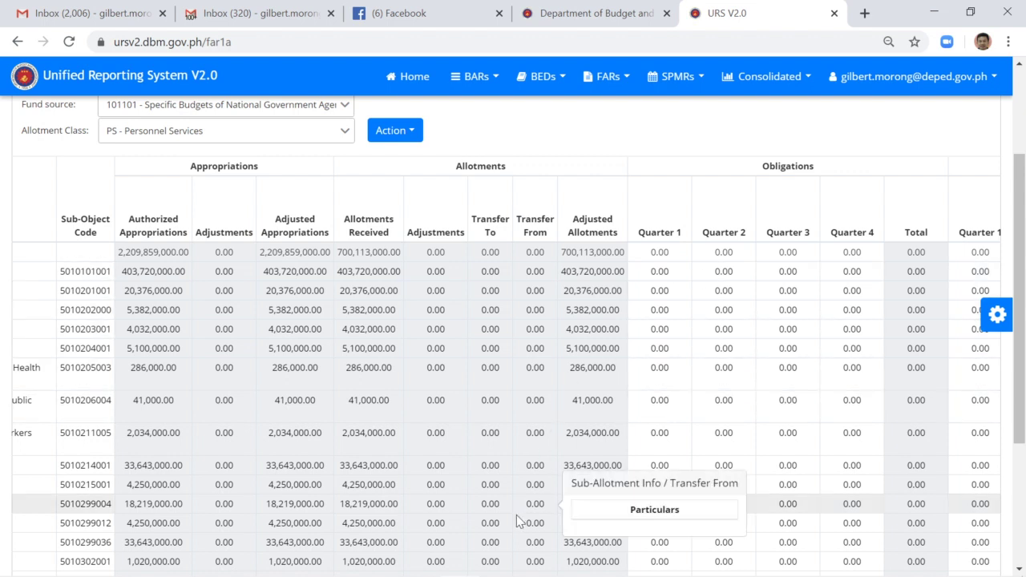
mouse_move(619, 576)
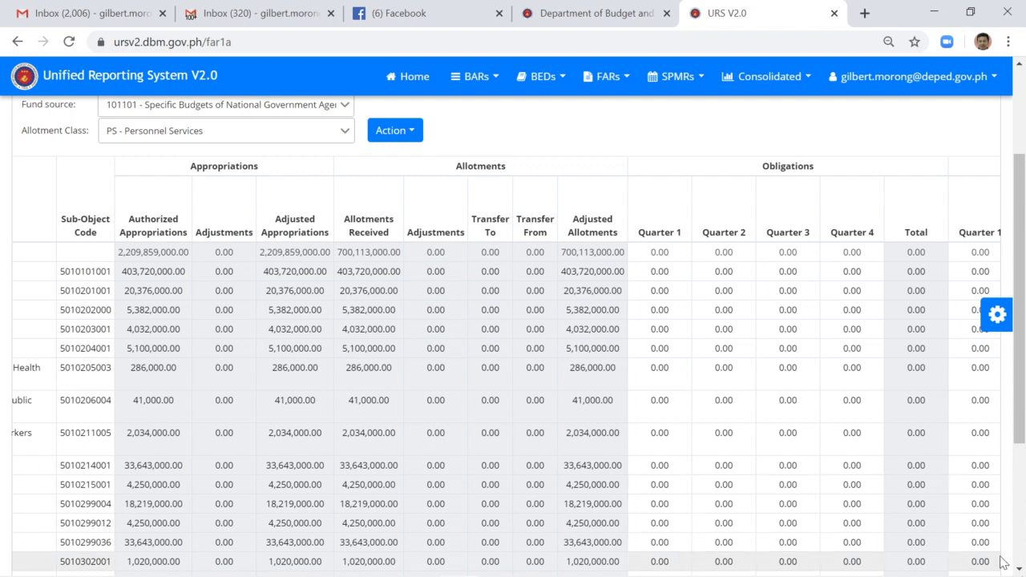
scroll(1019, 570, down, 3)
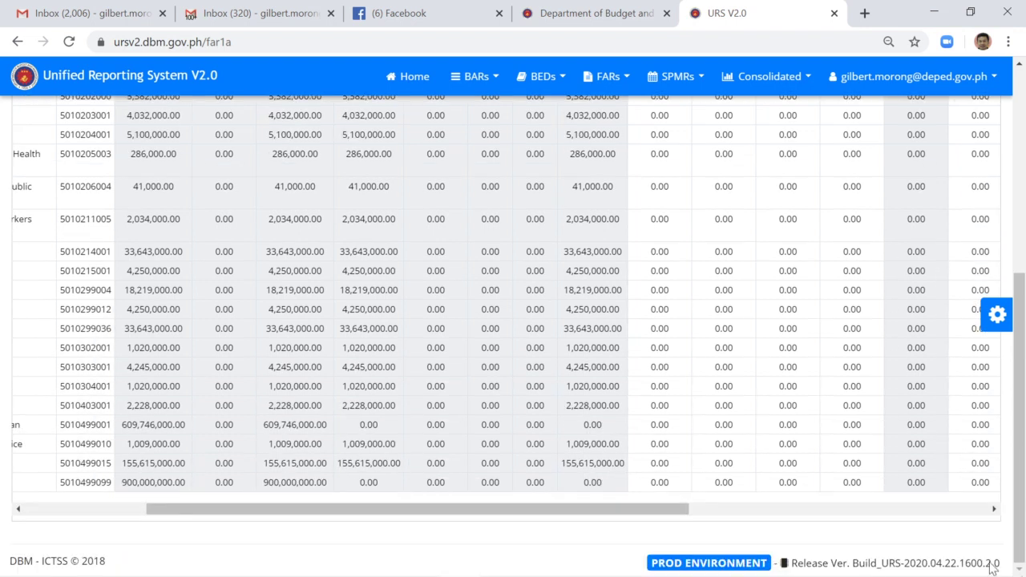
drag(645, 519, 315, 517)
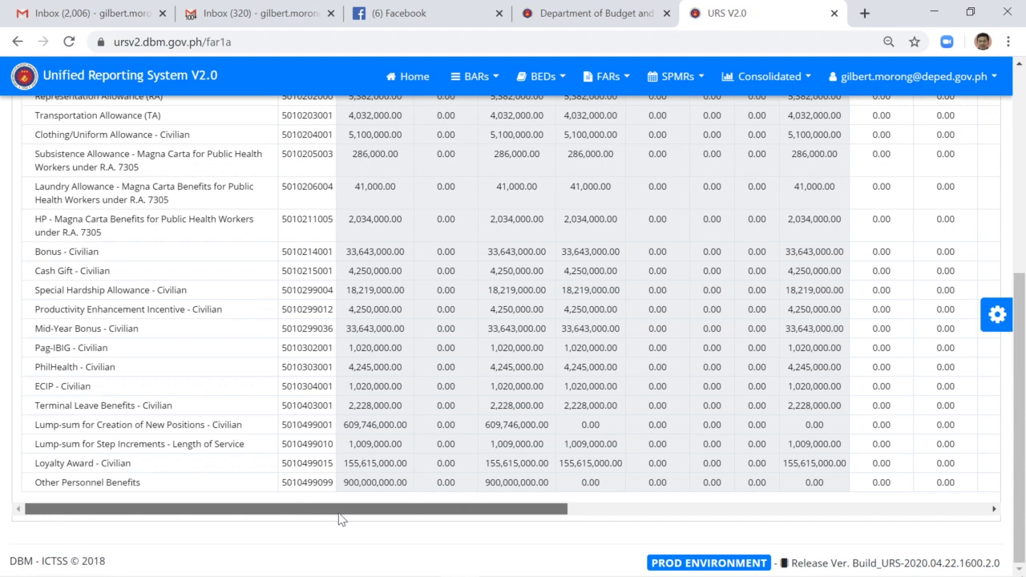
mouse_move(527, 510)
mouse_down()
mouse_move(580, 511)
mouse_move(519, 511)
mouse_up()
scroll(519, 401, up, 5)
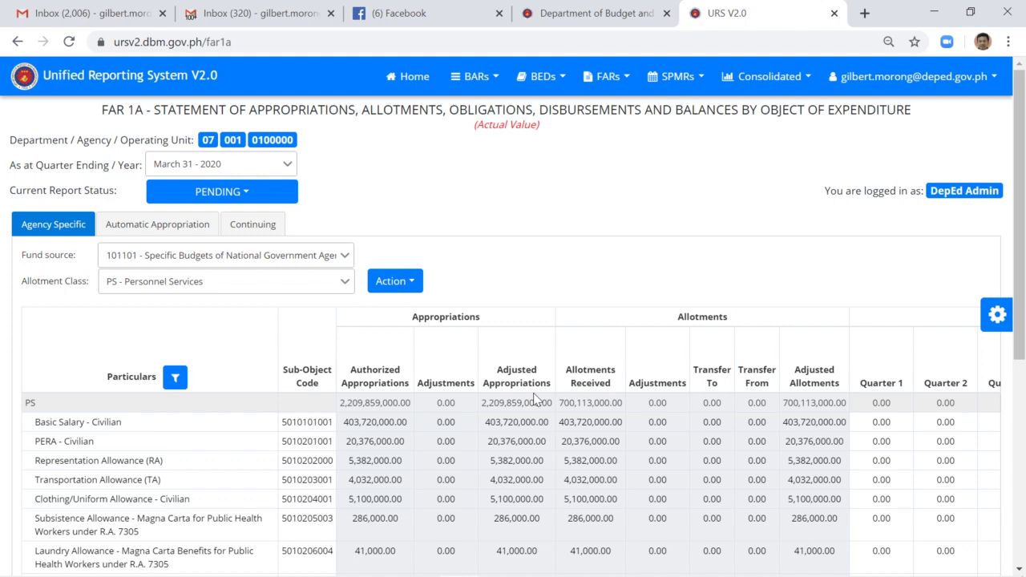
scroll(545, 392, down, 5)
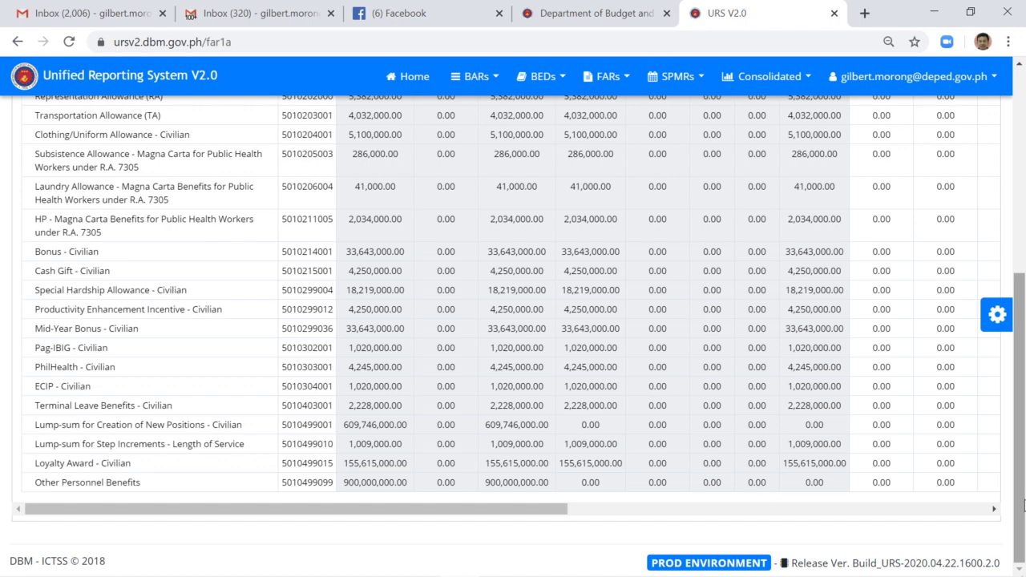
drag(1022, 501, 1023, 399)
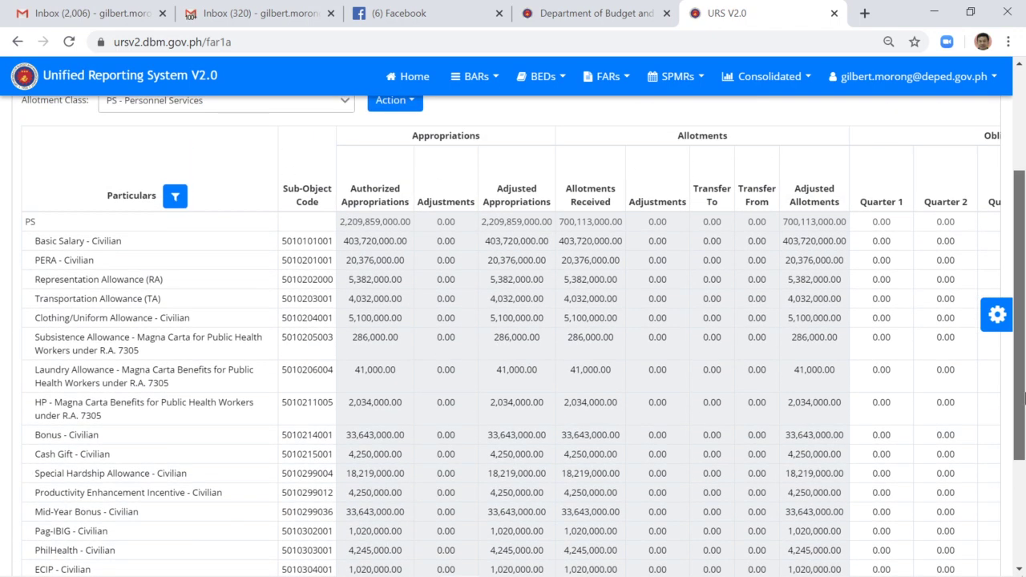
drag(1022, 399, 1024, 513)
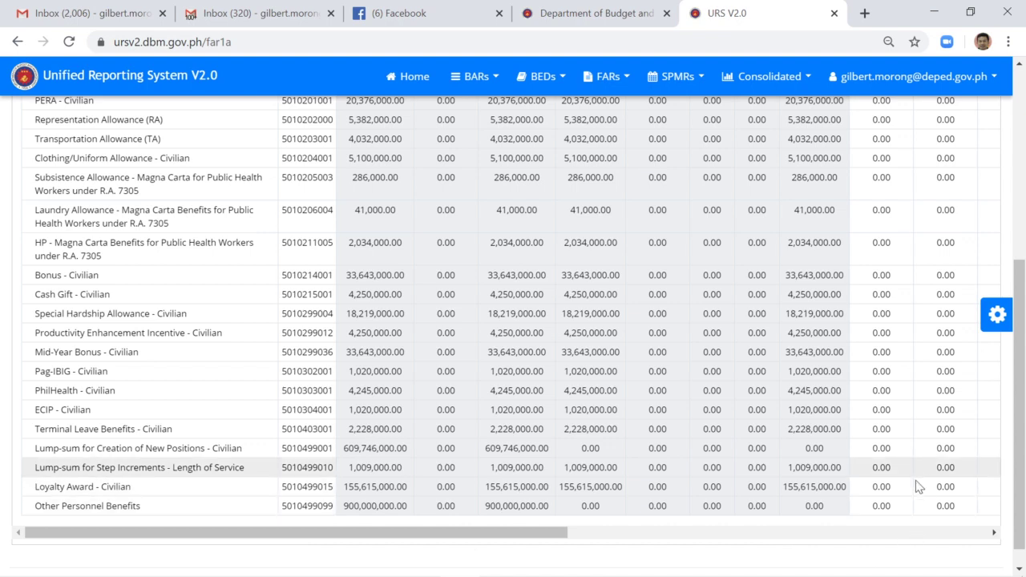
drag(1015, 428, 1022, 170)
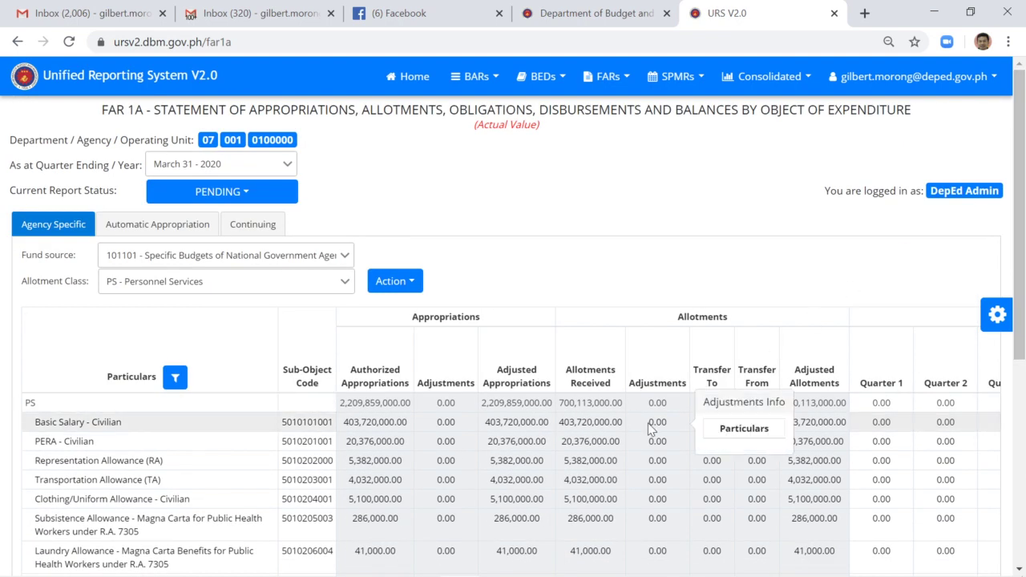
mouse_move(712, 460)
mouse_move(533, 571)
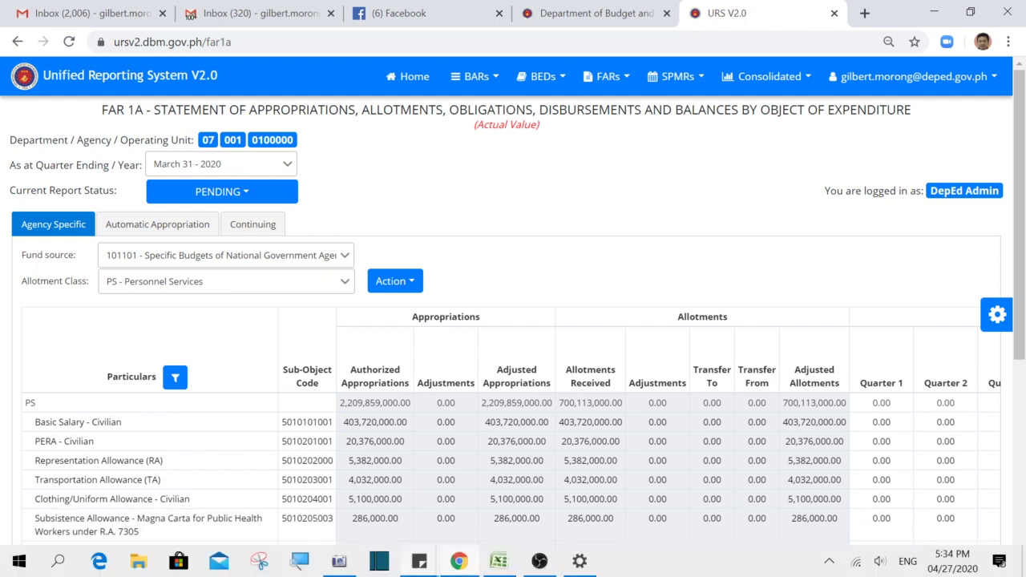
mouse_move(335, 570)
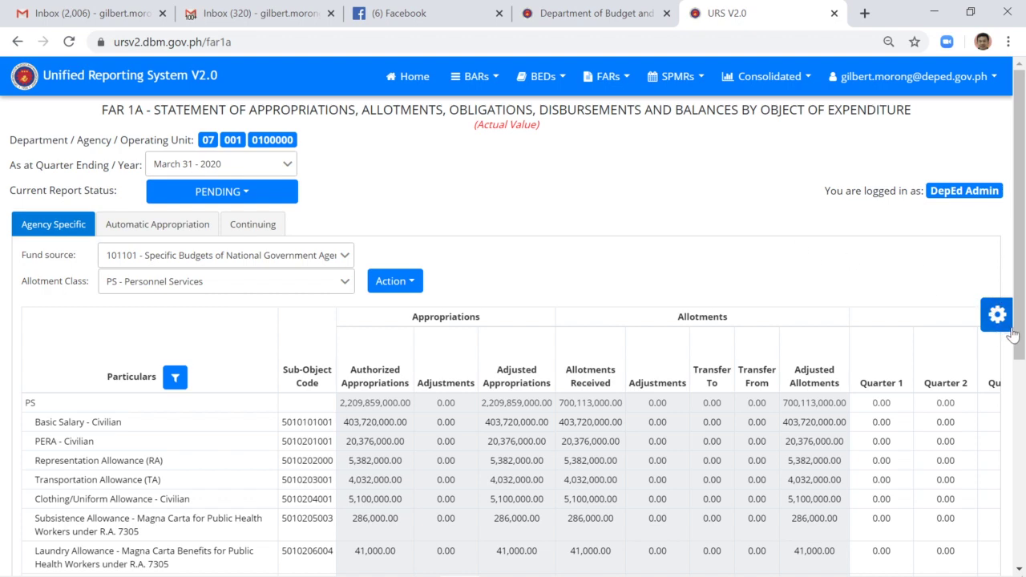
drag(1020, 335, 1020, 391)
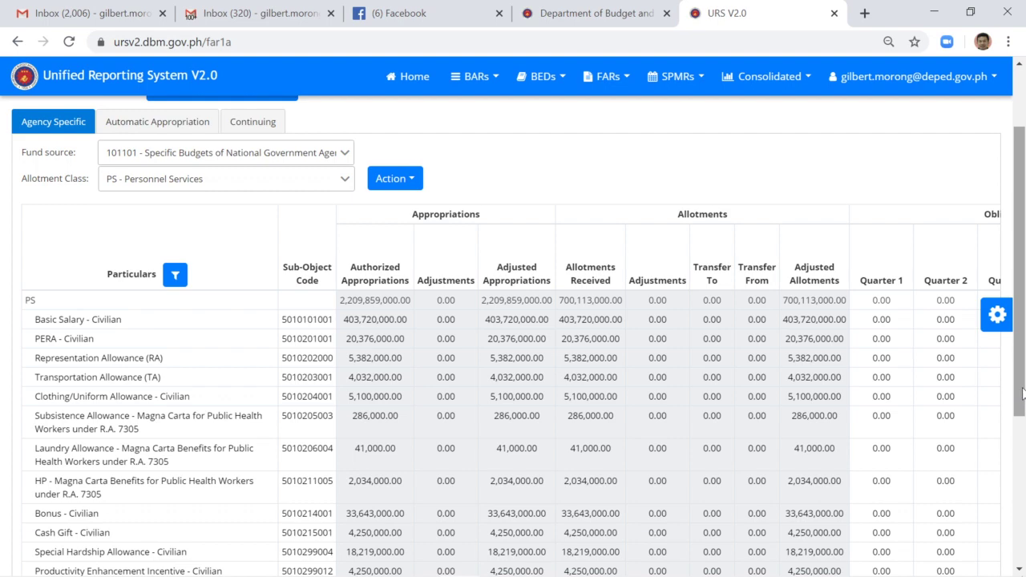
drag(1022, 392, 1022, 537)
drag(560, 513, 649, 517)
drag(1024, 345, 1024, 163)
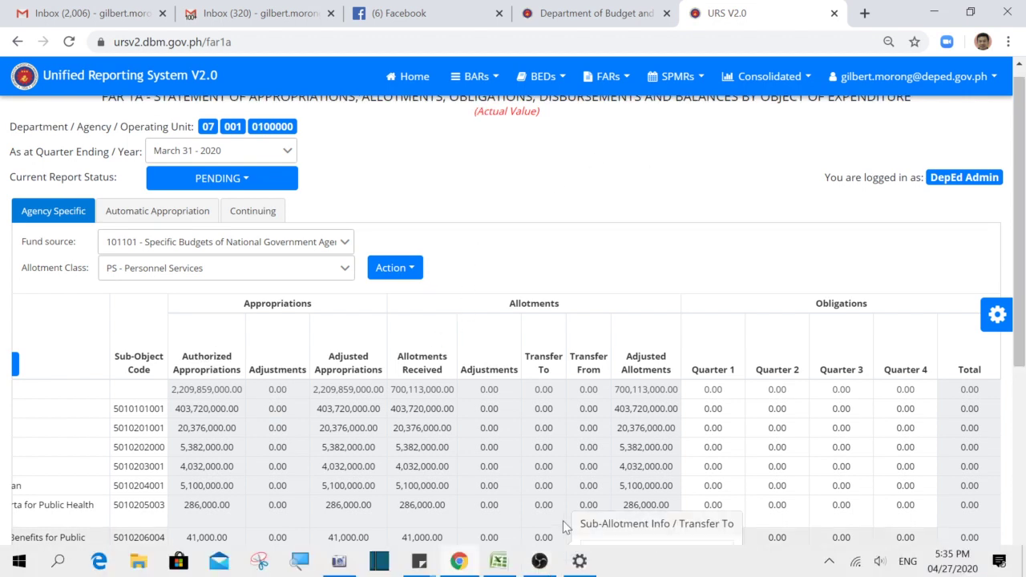
Switch to the CENTRAL OFFICE REPORTS FARS workbook in Excel and narrow the Particulars column on the FAR1ASummary sheet
click(497, 565)
click(407, 340)
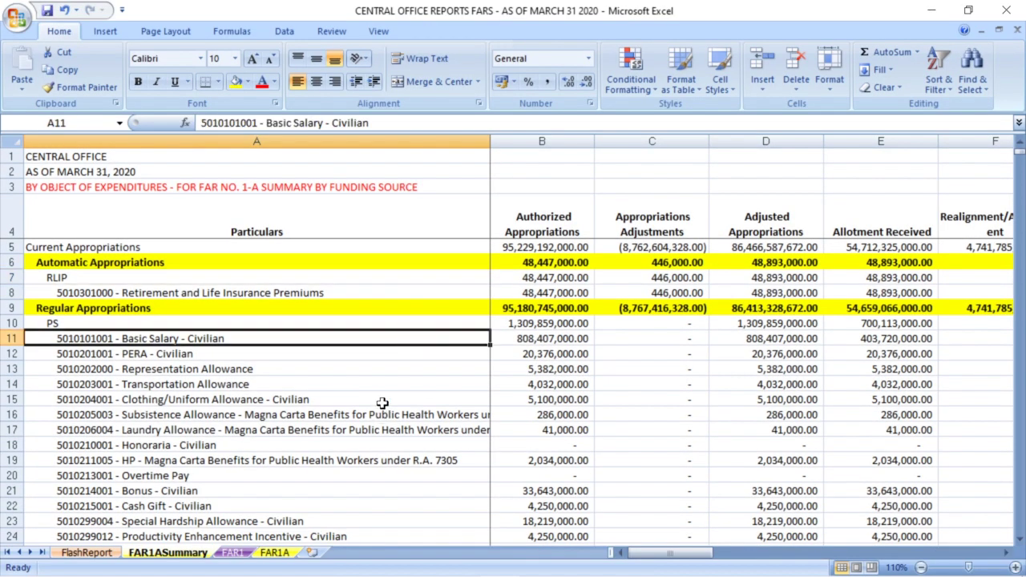
click(376, 383)
scroll(381, 375, down, 2)
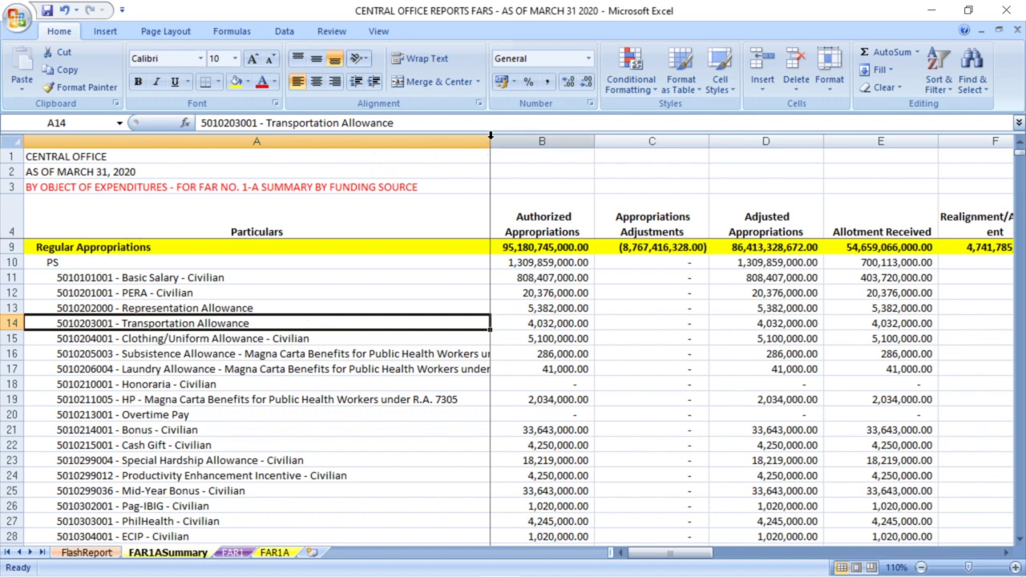
drag(489, 145, 312, 197)
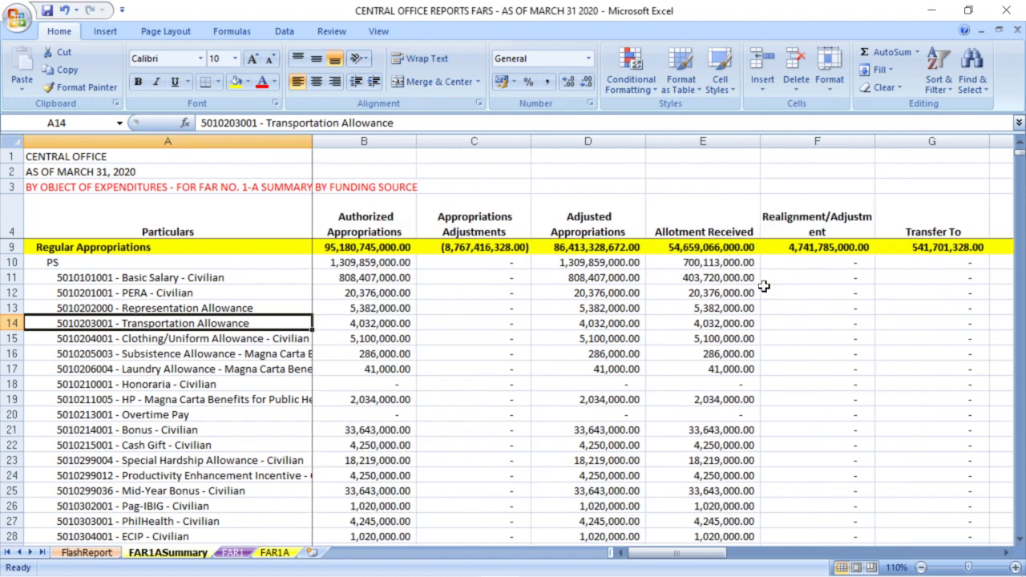
Hide the empty Transfer From column on the FAR1ASummary sheet
click(789, 280)
key(Right)
key(Right)
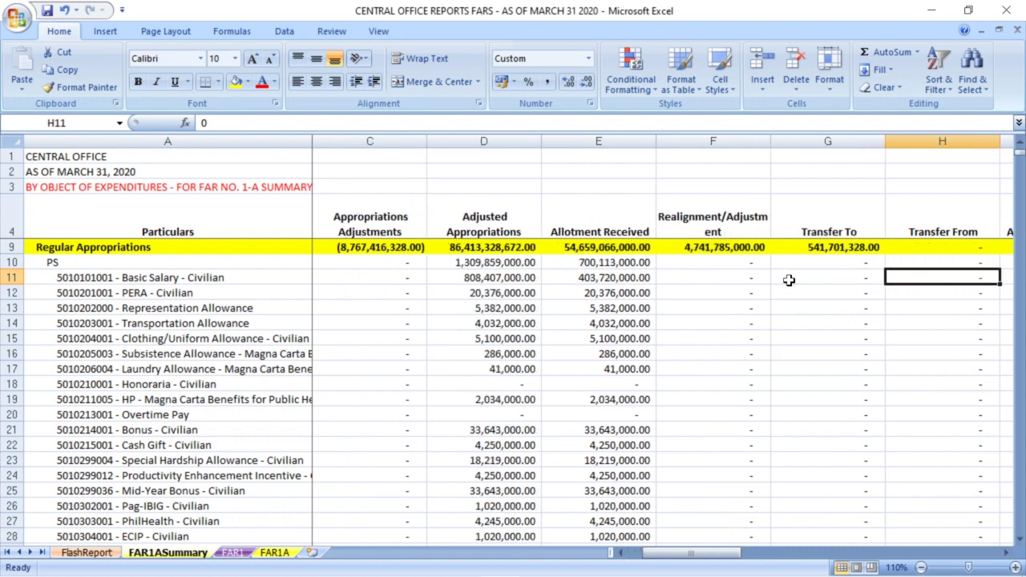
key(Right)
key(Left)
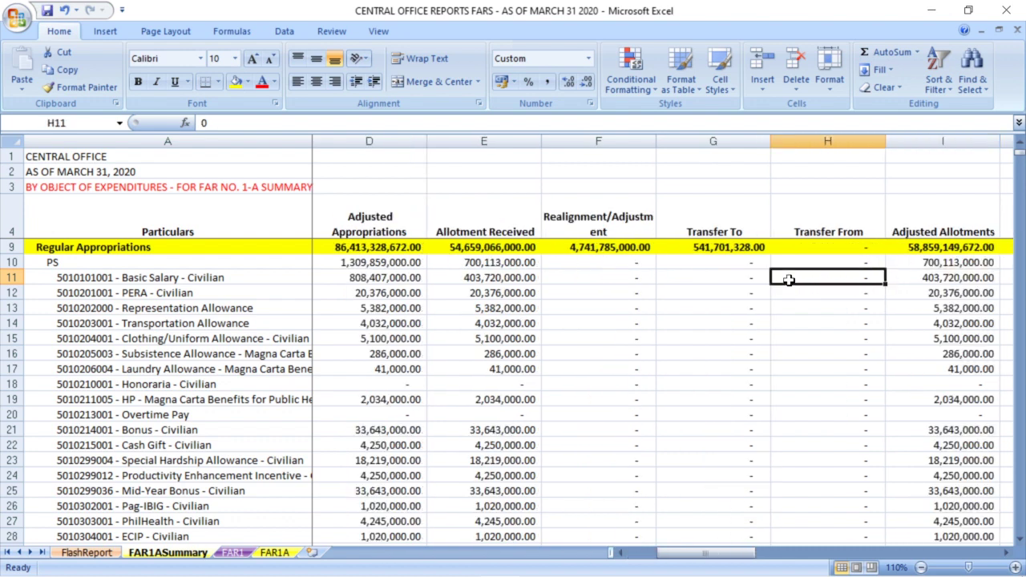
key(alt+o)
key(c)
key(h)
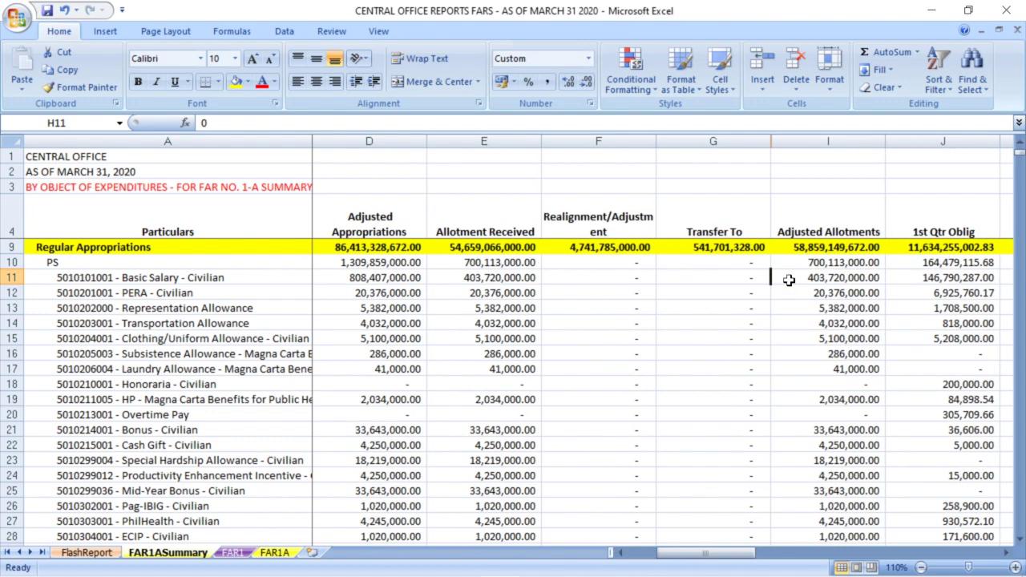
Narrow the Realignment/Adjustment column and break its header onto two lines after the slash
key(Right)
key(Left)
key(Left)
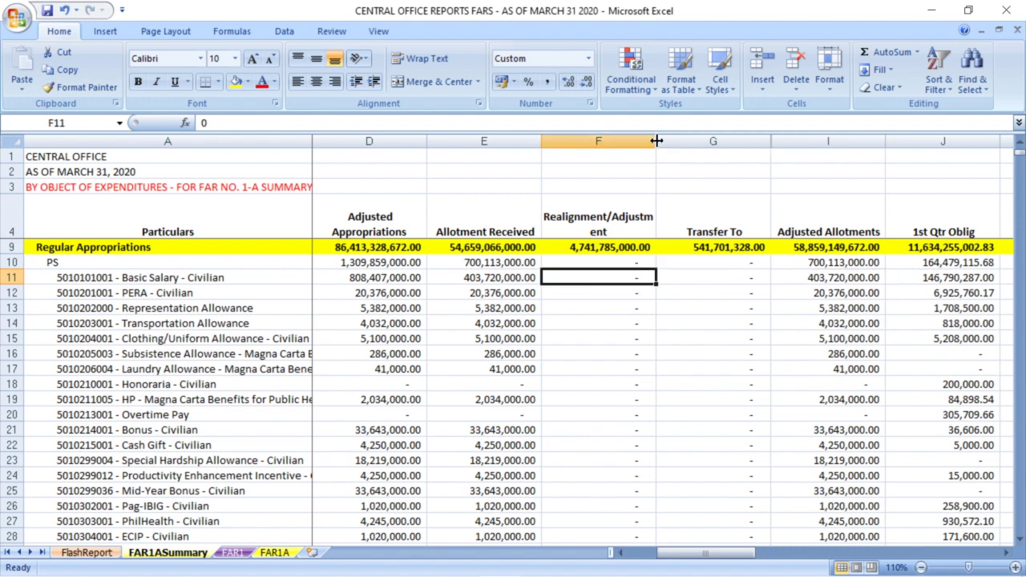
drag(655, 141, 639, 141)
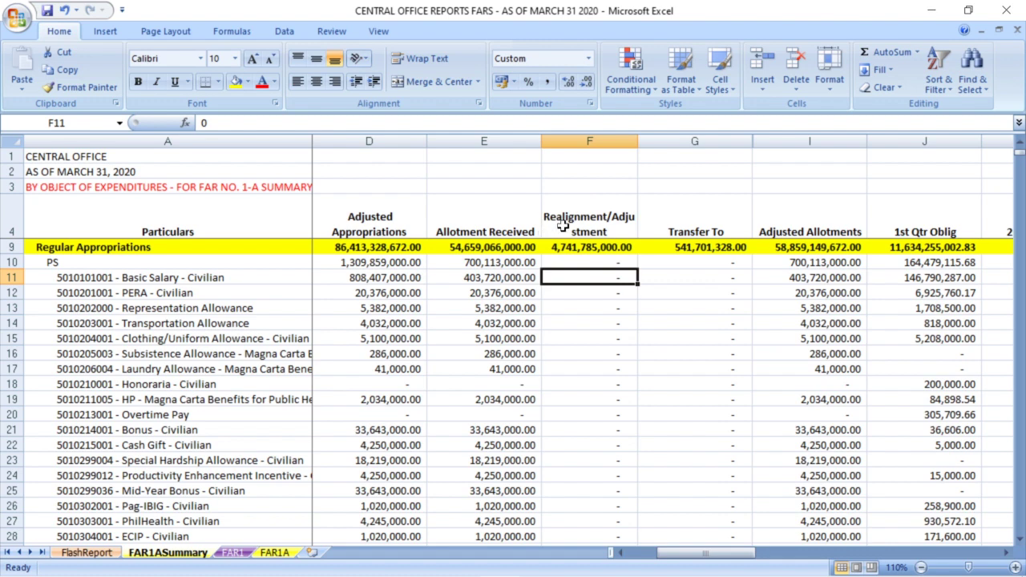
click(562, 225)
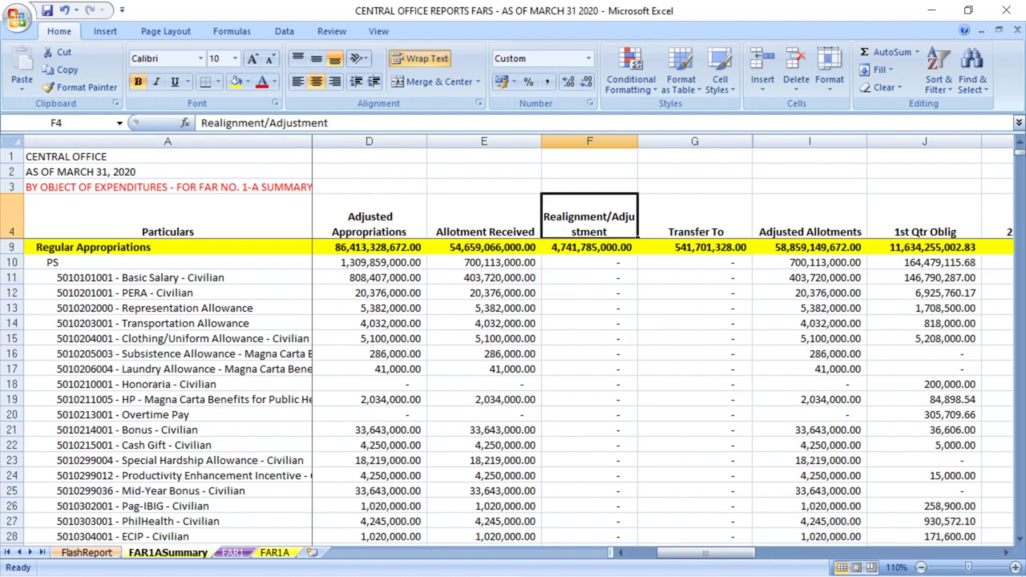
click(269, 123)
key(alt+Return)
key(Return)
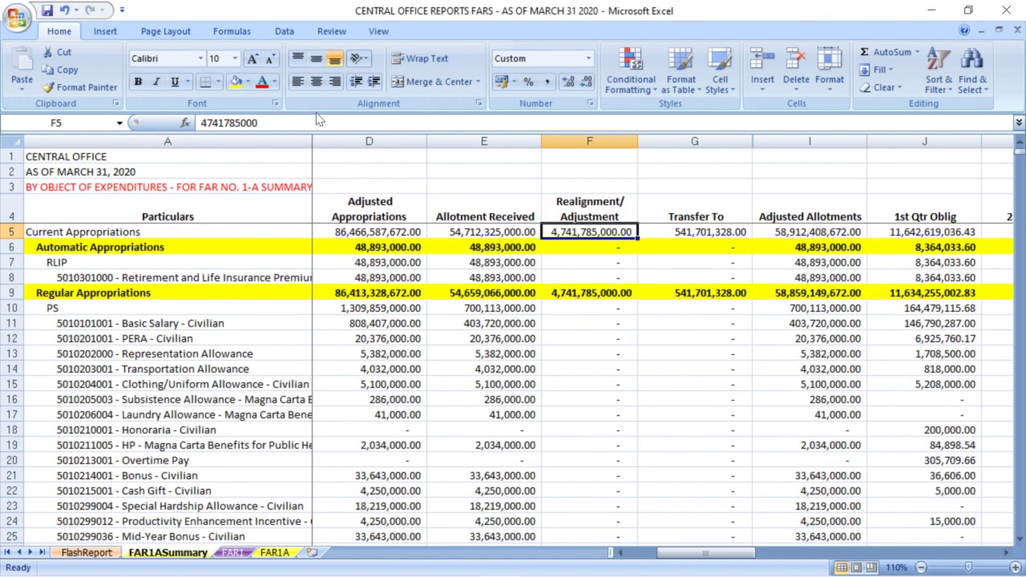
Review the Regular Appropriations row from the authorized appropriations across to the total obligations
click(254, 310)
click(287, 292)
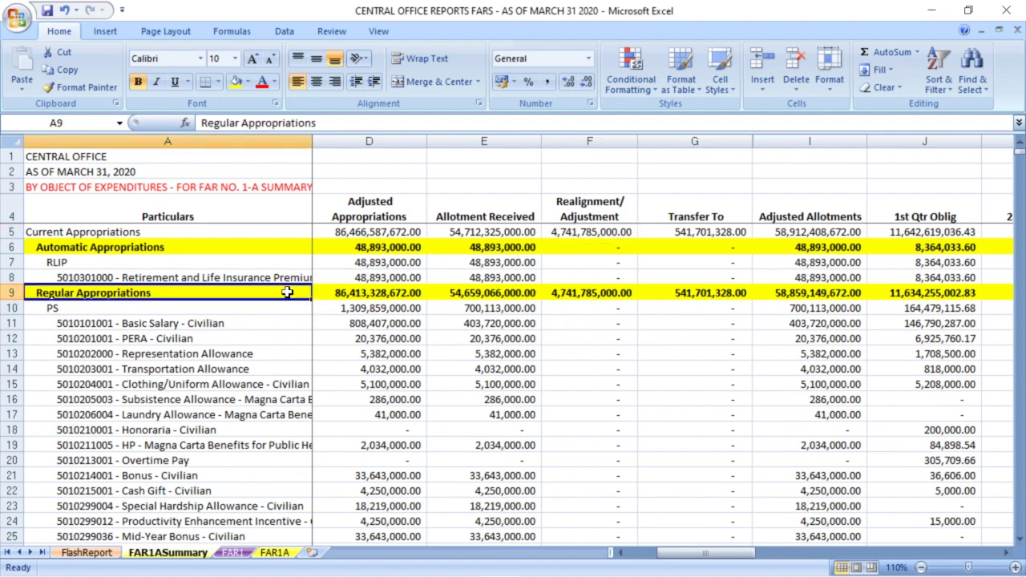
key(ctrl+shift+0)
key(Right)
key(Right)
key(Right)
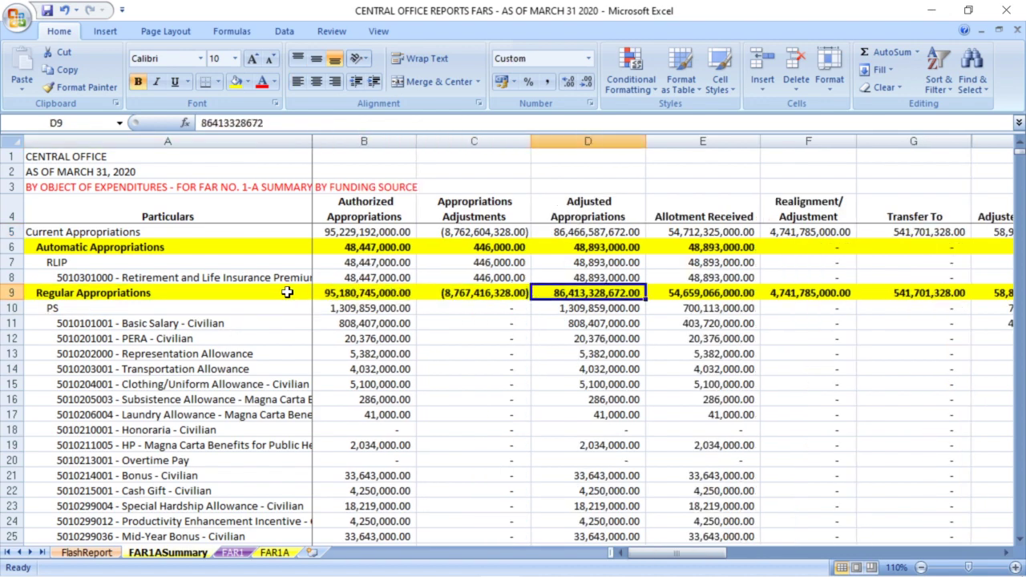
key(Right)
key(Right)
key(Right)
key(Right)
key(Right)
key(Right)
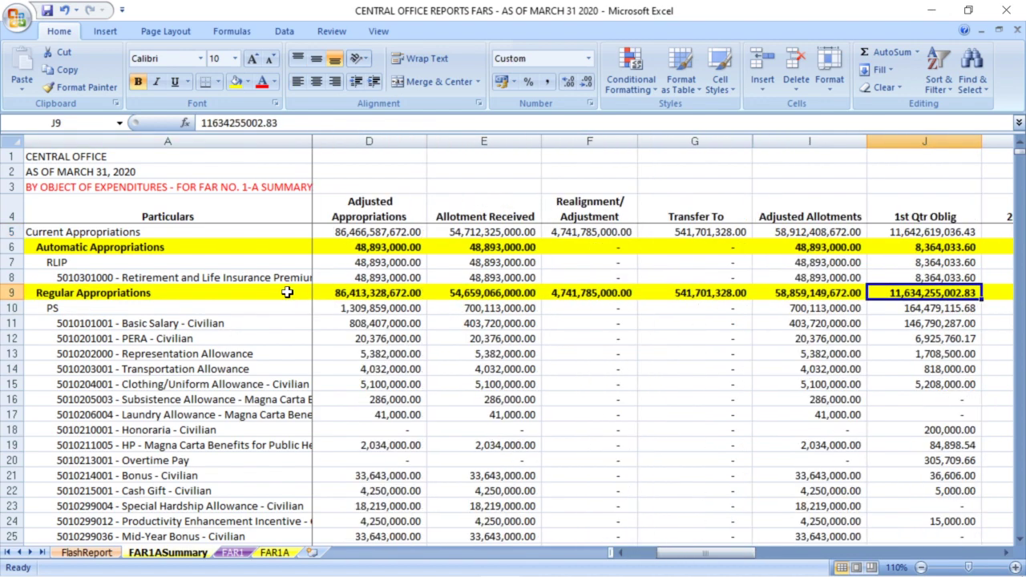
key(Right)
key(Right)
key(Right)
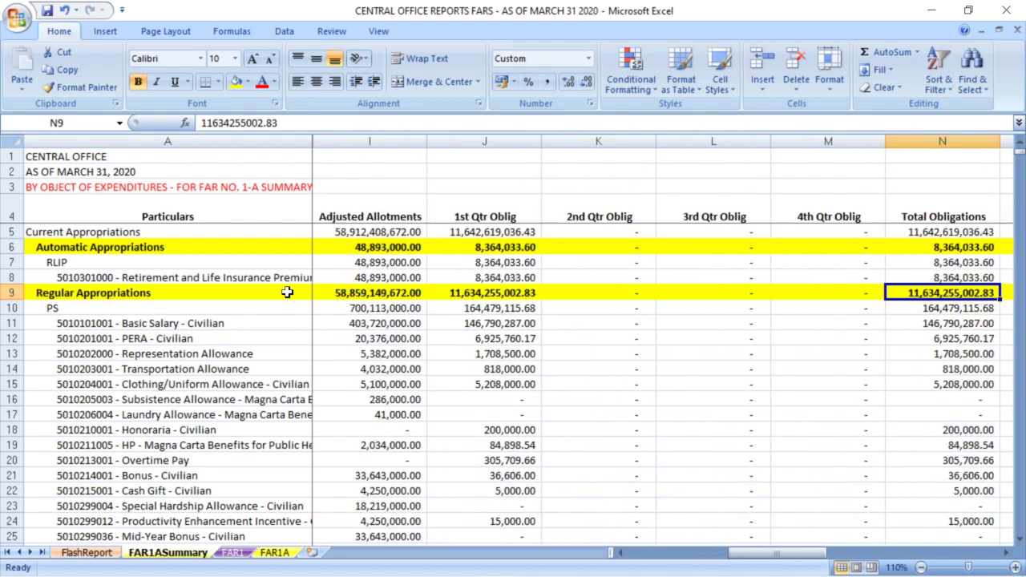
Select the 1st Qtr Oblig amount of Basic Salary - Civilian and switch to the Unified Reporting System in Chrome
key(Left)
key(Left)
key(Left)
key(Left)
key(Down)
key(Down)
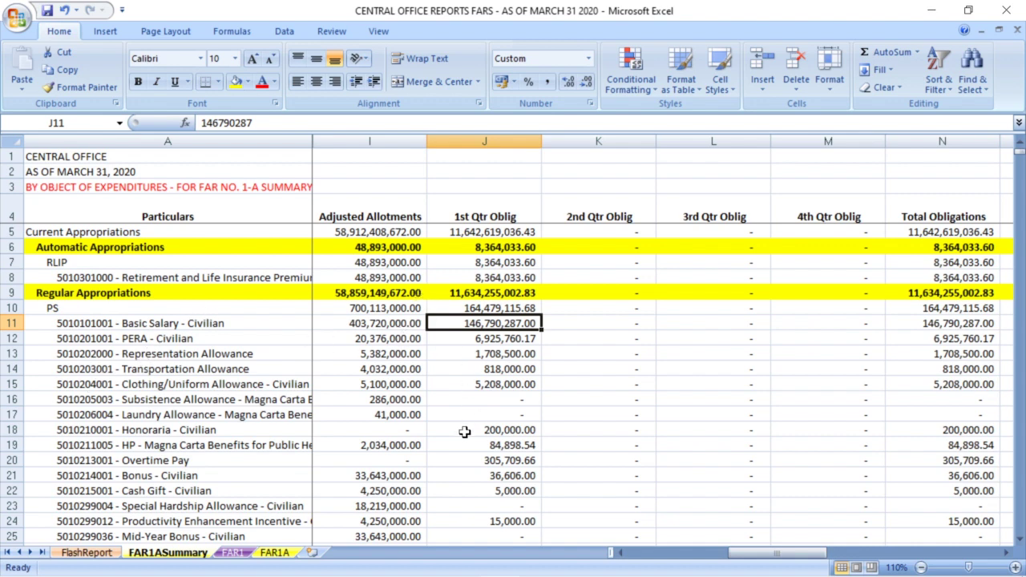
mouse_move(382, 574)
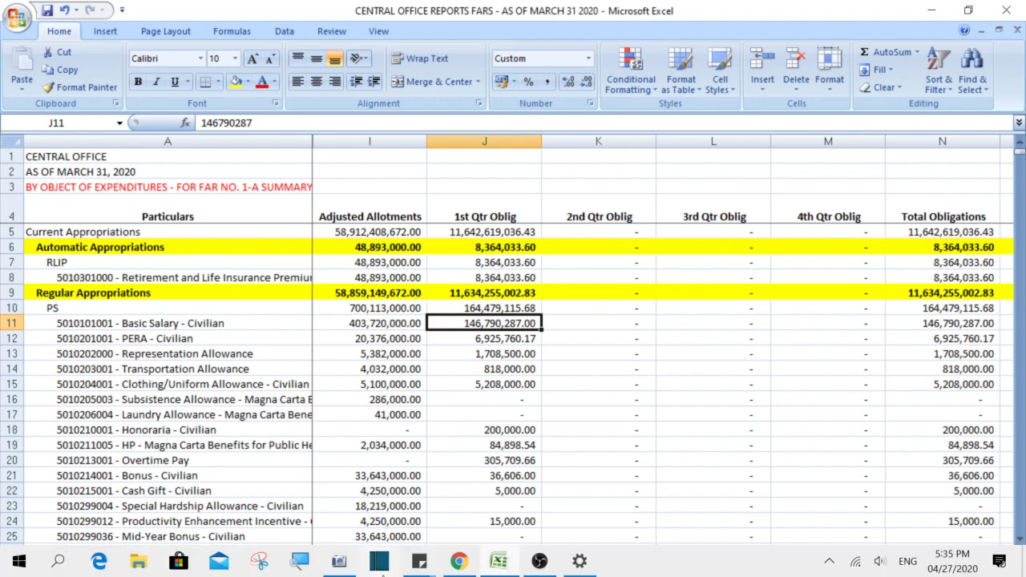
click(459, 561)
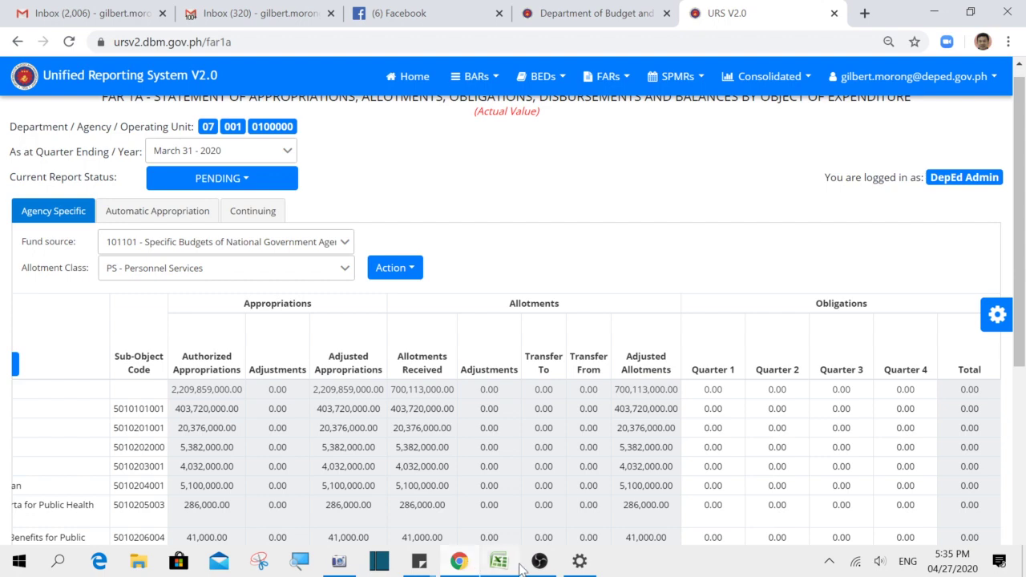
Turn off automatic hiding of the taskbar in desktop mode in the Windows settings and return to the FAR 1A page
right_click(643, 563)
click(661, 533)
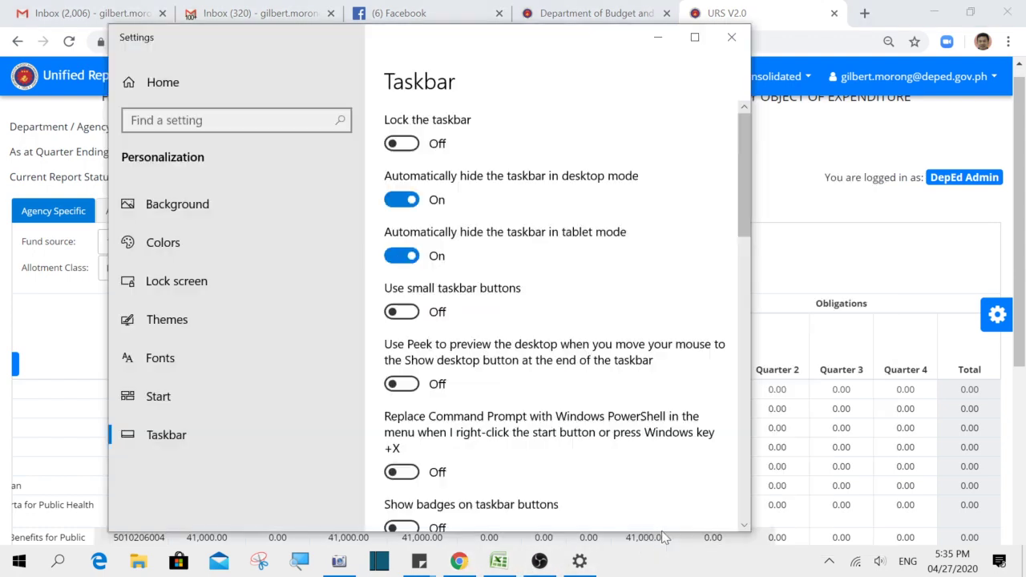
click(401, 199)
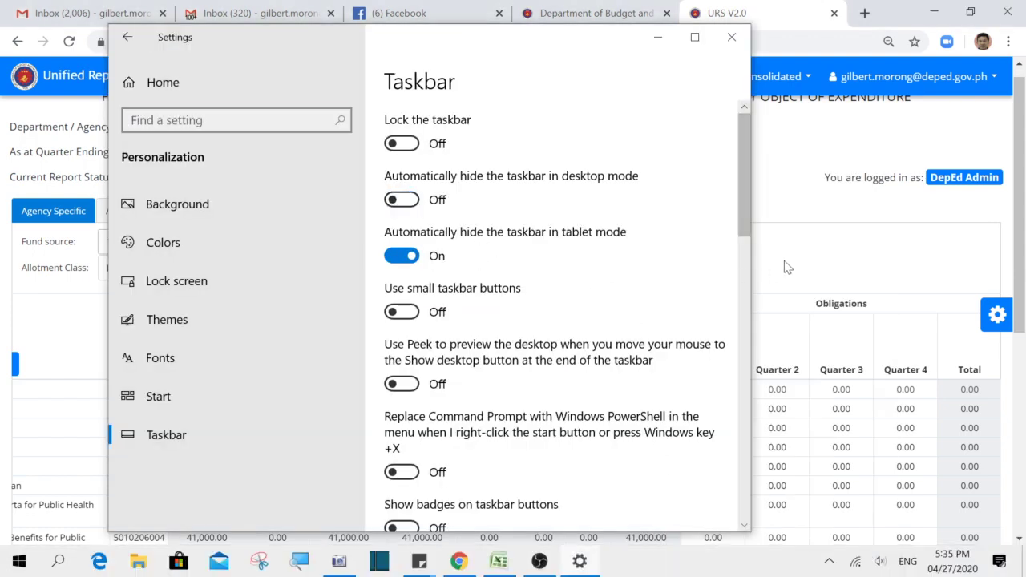
click(796, 259)
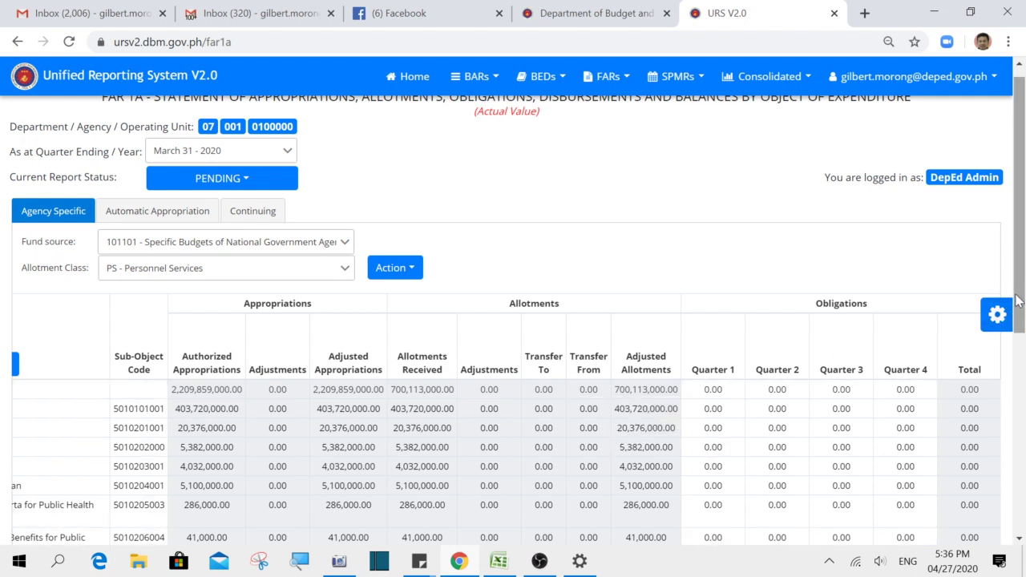
Look through the Personnel Services particulars and their amounts in the FAR 1A table down to Other Personnel Benefits
scroll(513, 321, left, 3)
scroll(513, 321, left, 3)
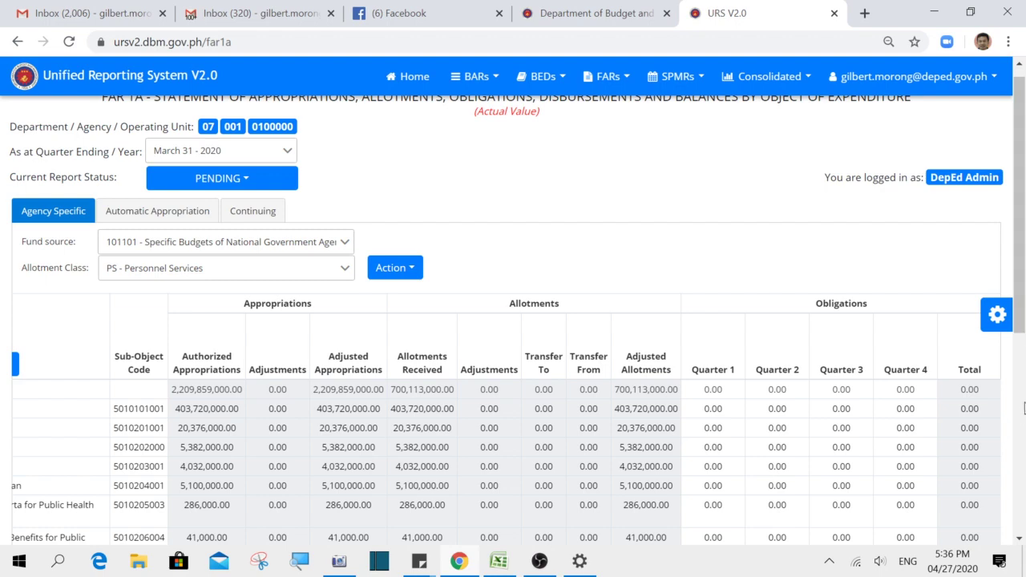
drag(1016, 319, 1018, 498)
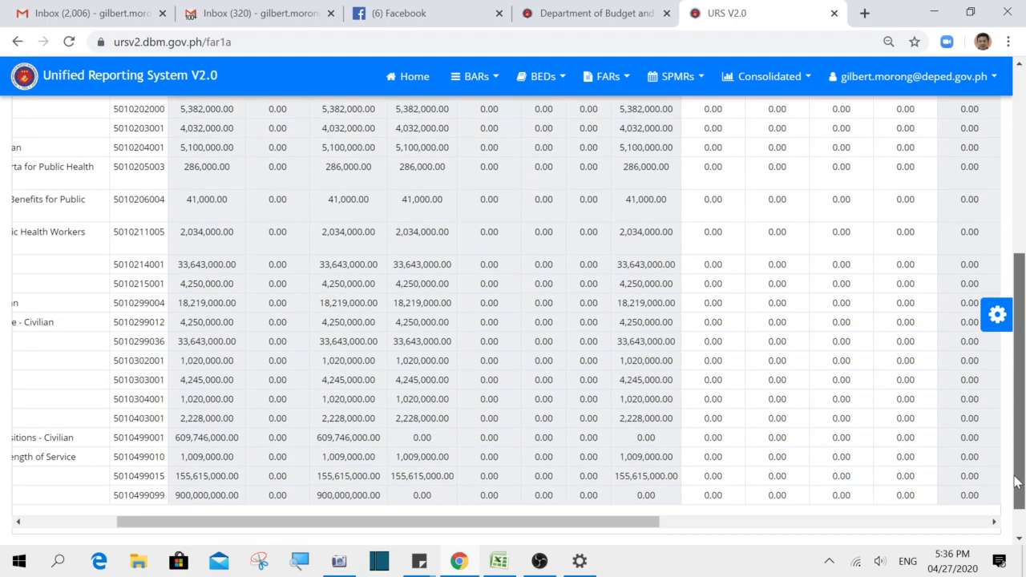
drag(593, 515, 514, 517)
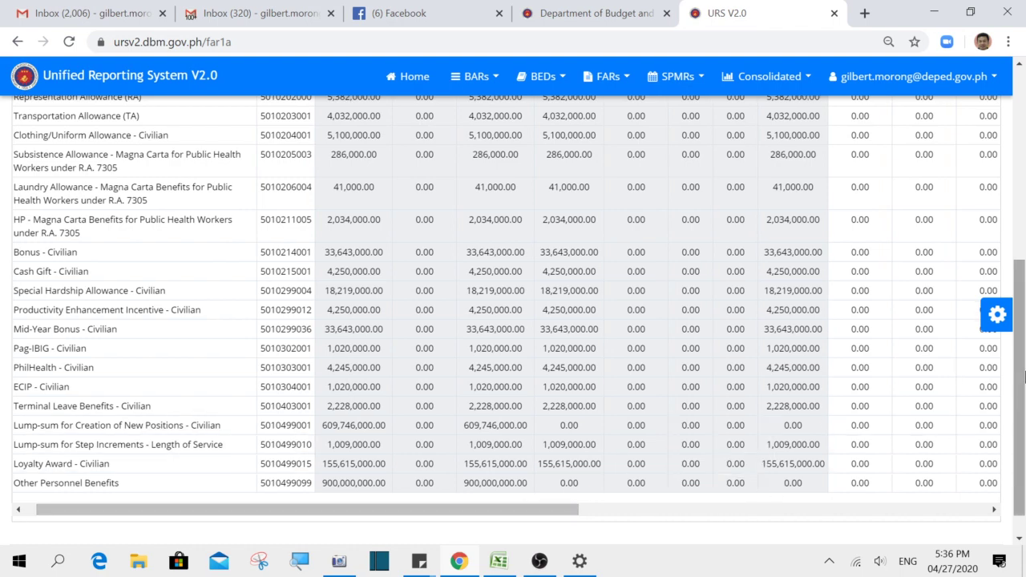
mouse_move(1022, 378)
mouse_down()
mouse_move(1024, 276)
mouse_move(1025, 390)
mouse_up()
drag(529, 507, 513, 503)
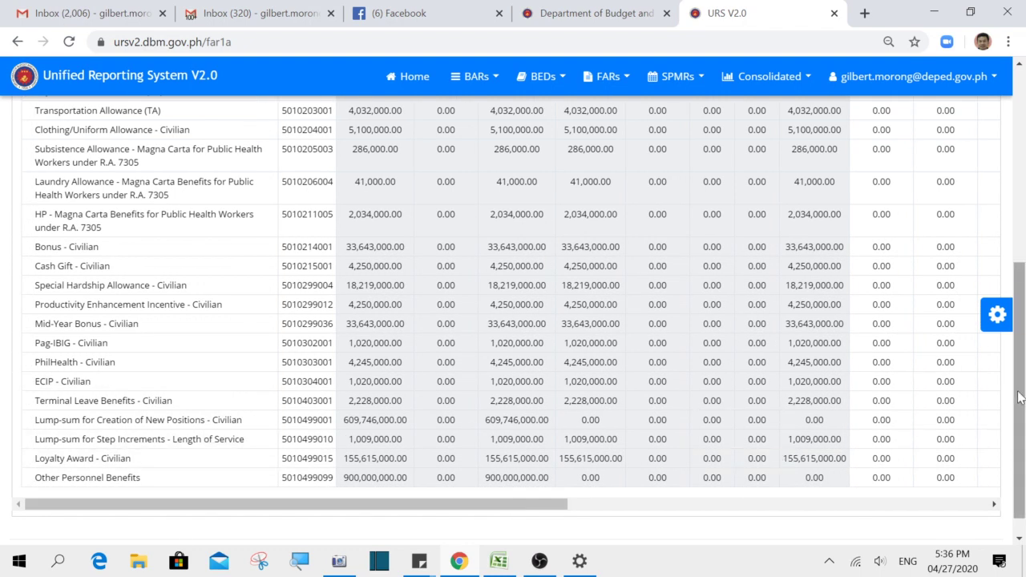
drag(1023, 393, 1024, 205)
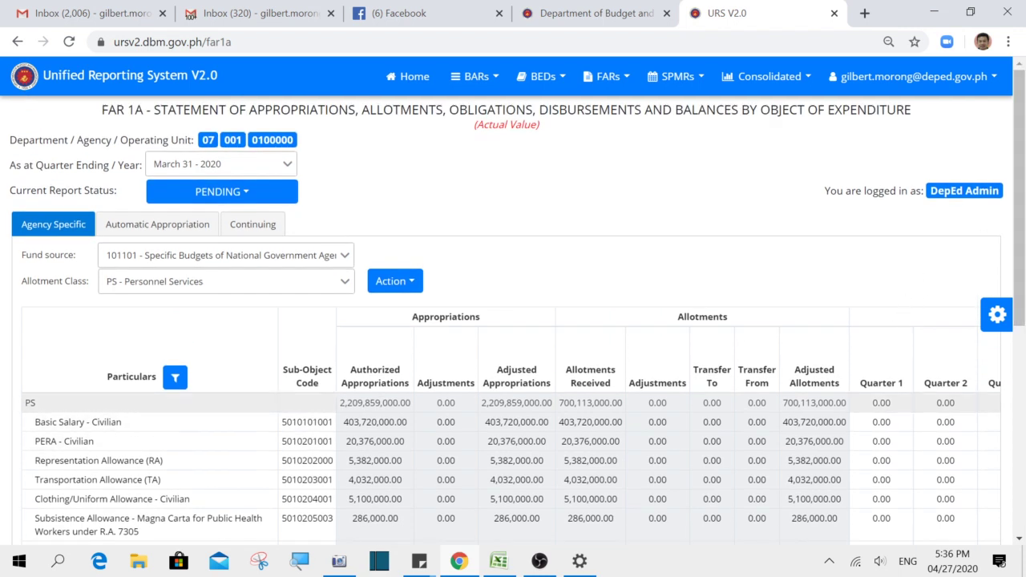
Copy the Basic Salary - Civilian first-quarter obligation of 146,790,287.00 from the Excel summary into its Quarter 1 obligations field in FAR 1A
click(881, 422)
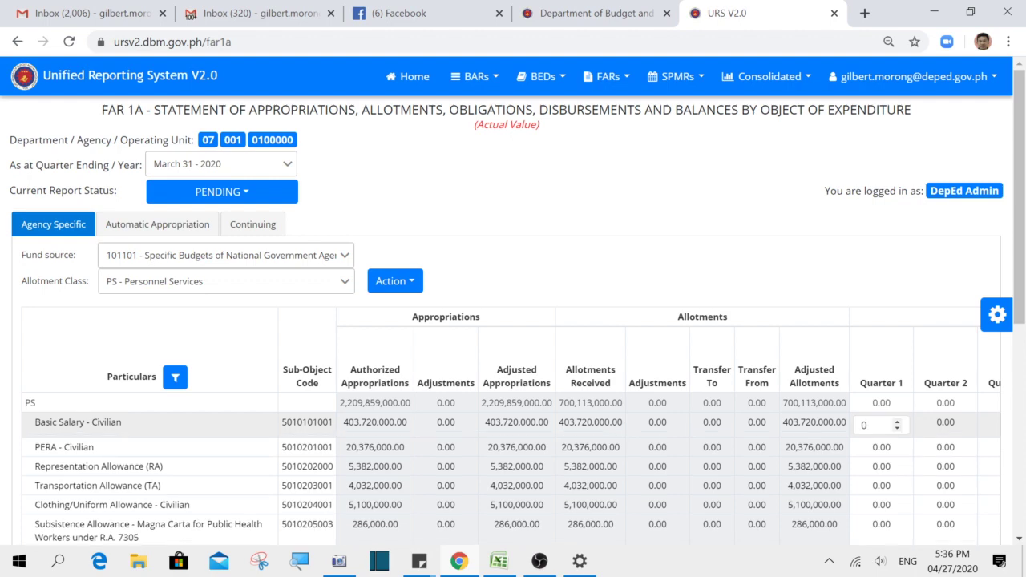
key(alt+Tab)
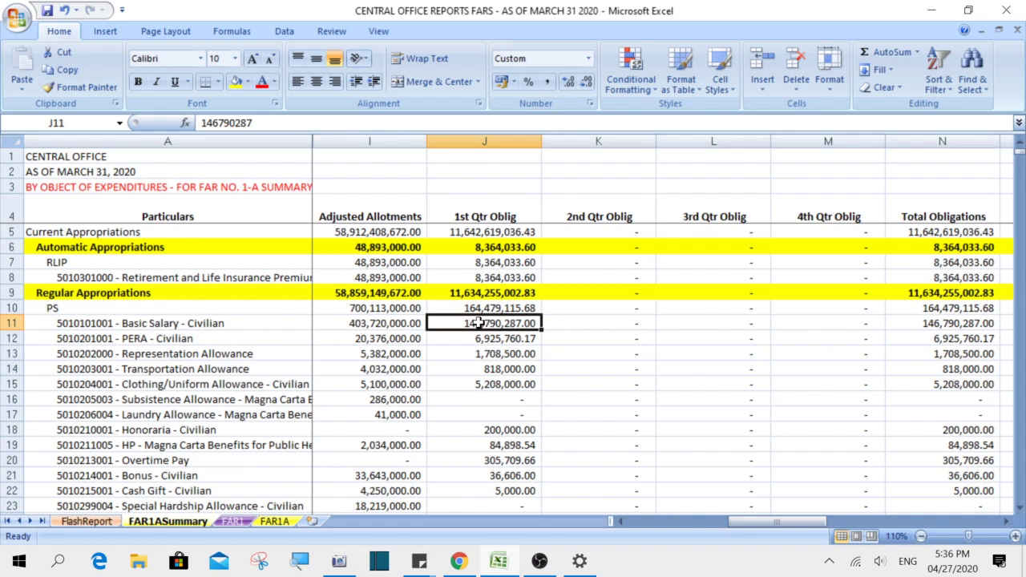
key(ctrl+c)
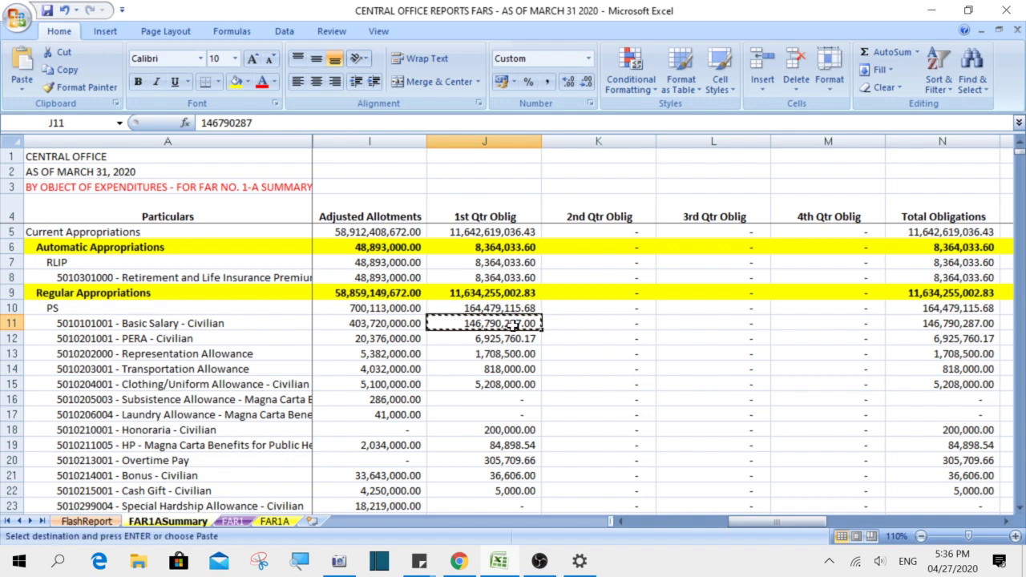
click(459, 561)
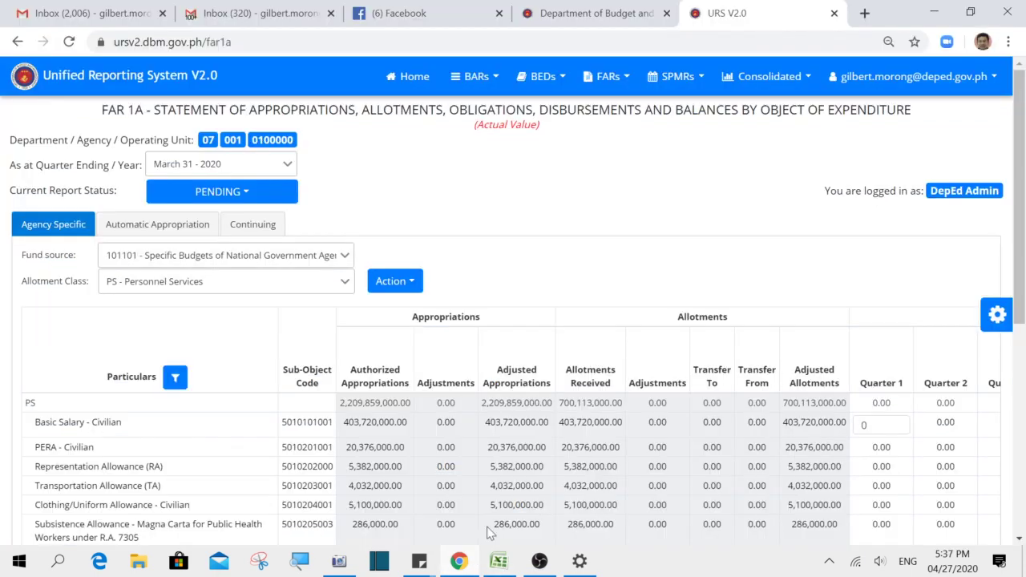
click(881, 424)
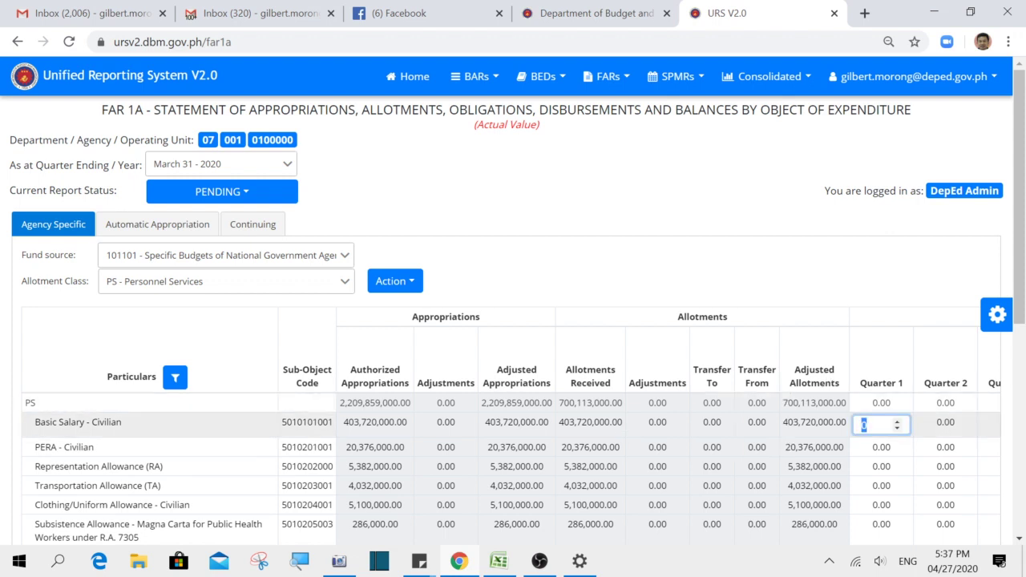
key(ctrl+v)
Copy the PERA - Civilian first-quarter obligation of 6,925,760.17 from the Excel summary into its Quarter 1 field in FAR 1A
click(880, 444)
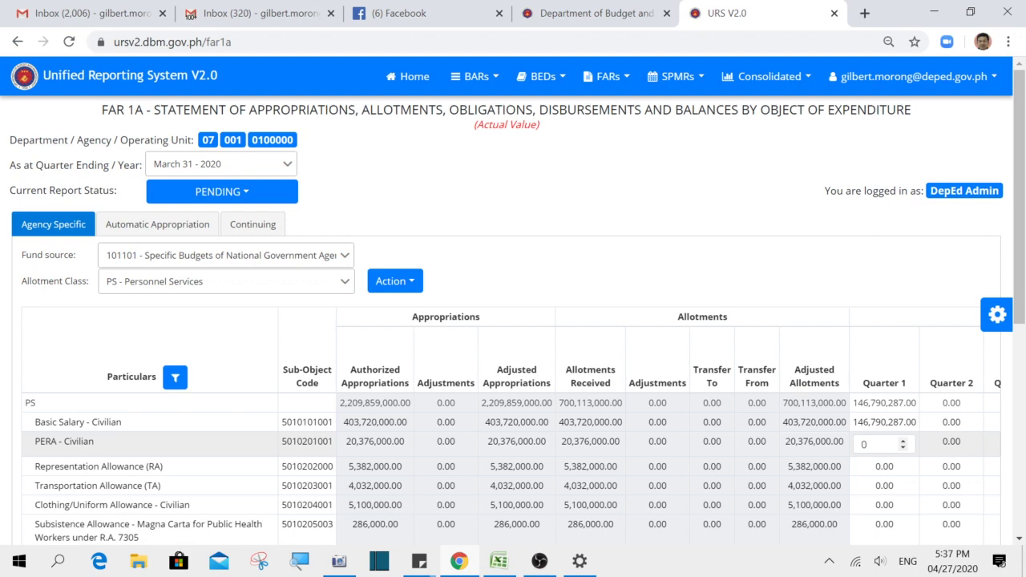
click(513, 565)
click(476, 342)
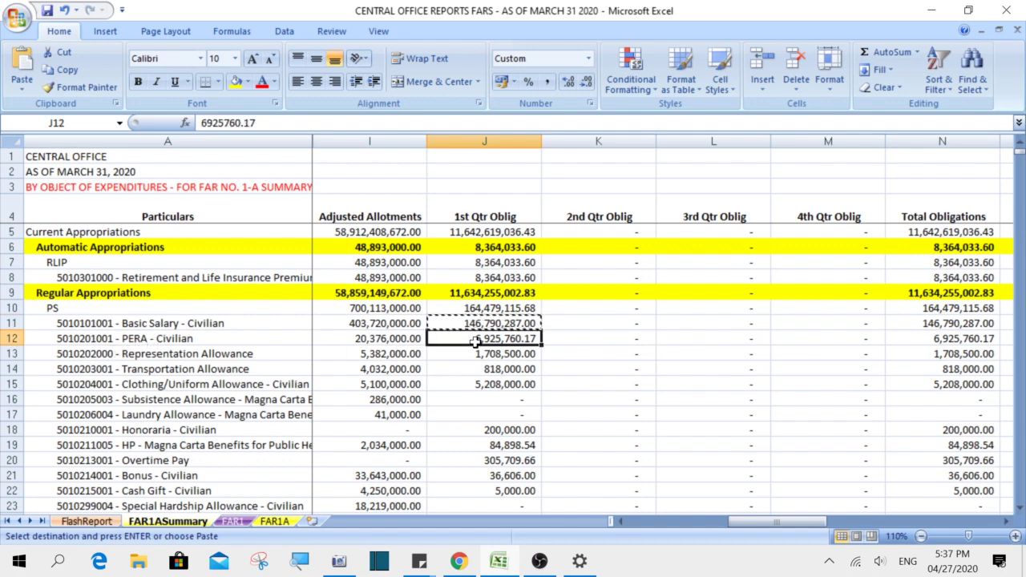
key(ctrl+c)
click(466, 558)
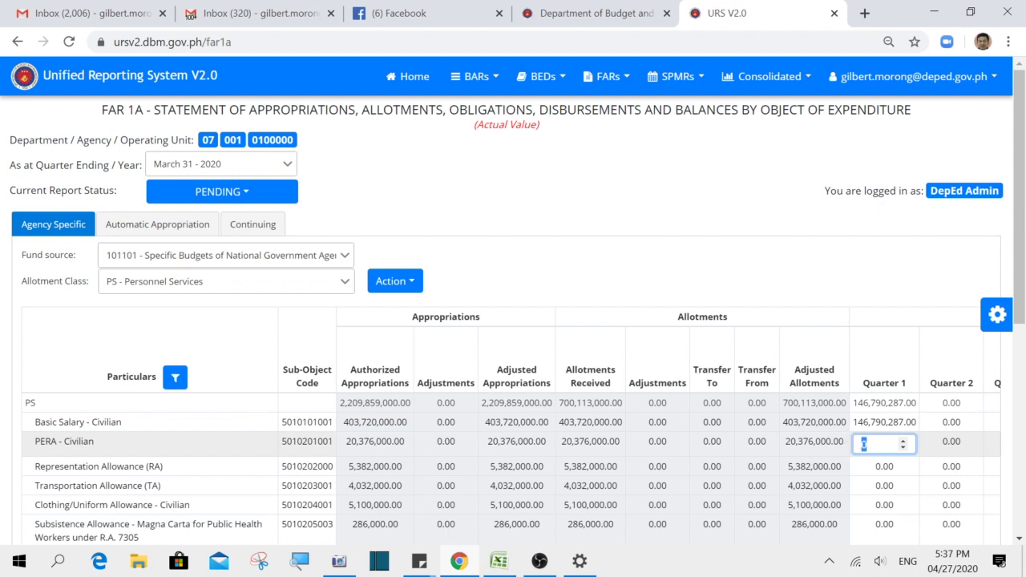
key(ctrl+v)
Copy the Representation Allowance first-quarter obligation of 1,708,500.00 from the Excel summary into its Quarter 1 field in FAR 1A
click(872, 466)
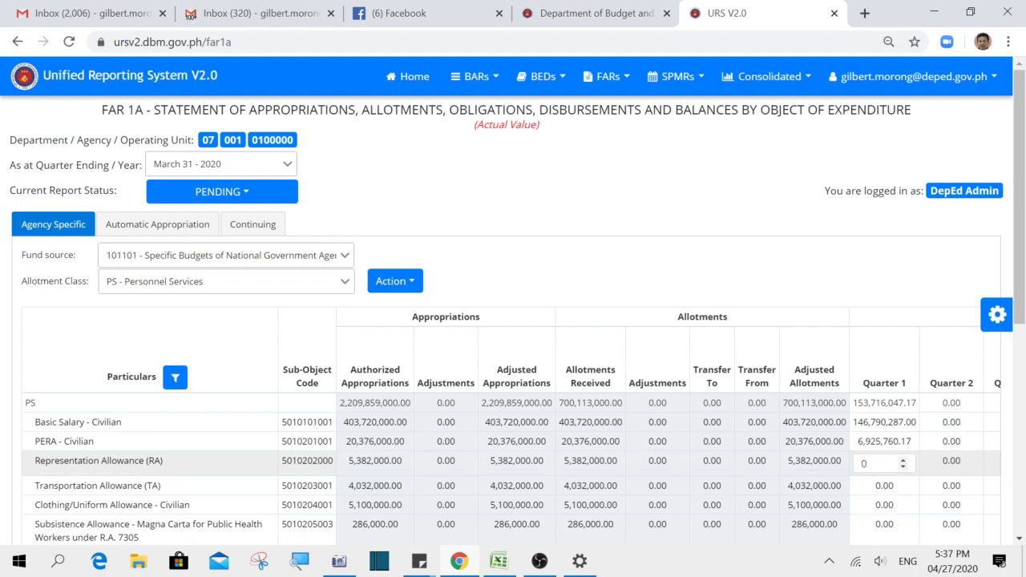
click(498, 561)
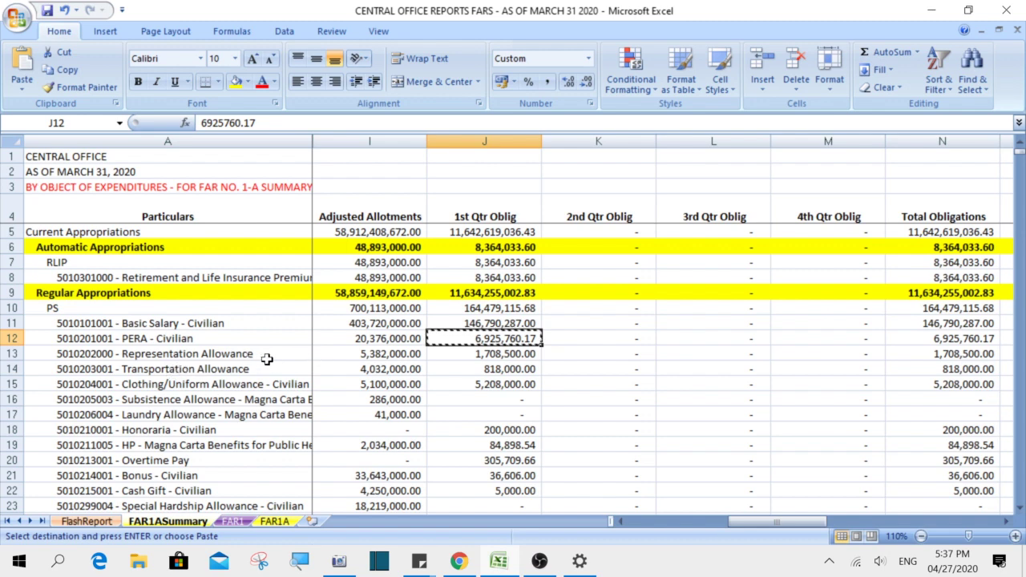
click(459, 353)
key(ctrl+c)
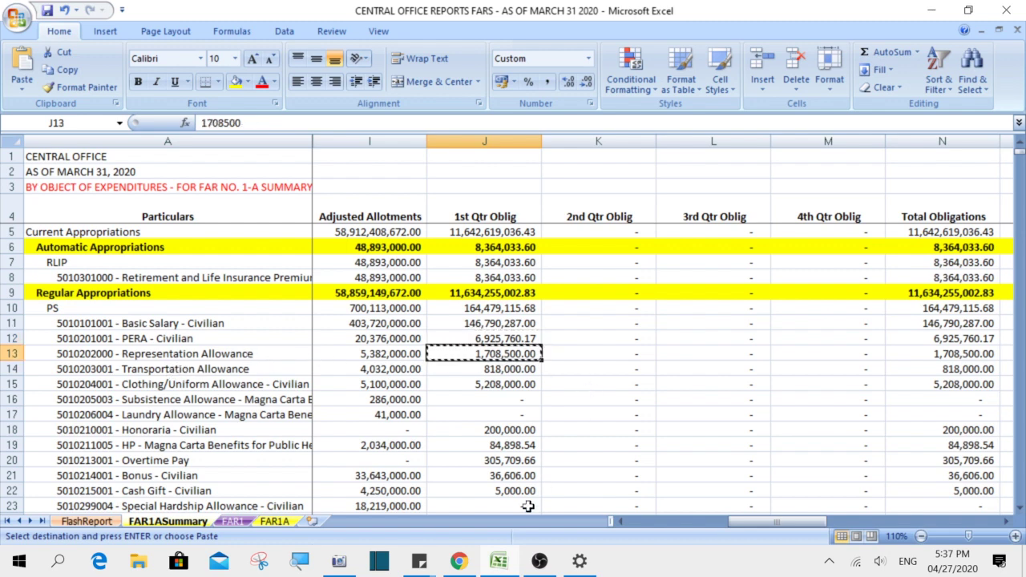
click(459, 561)
click(878, 463)
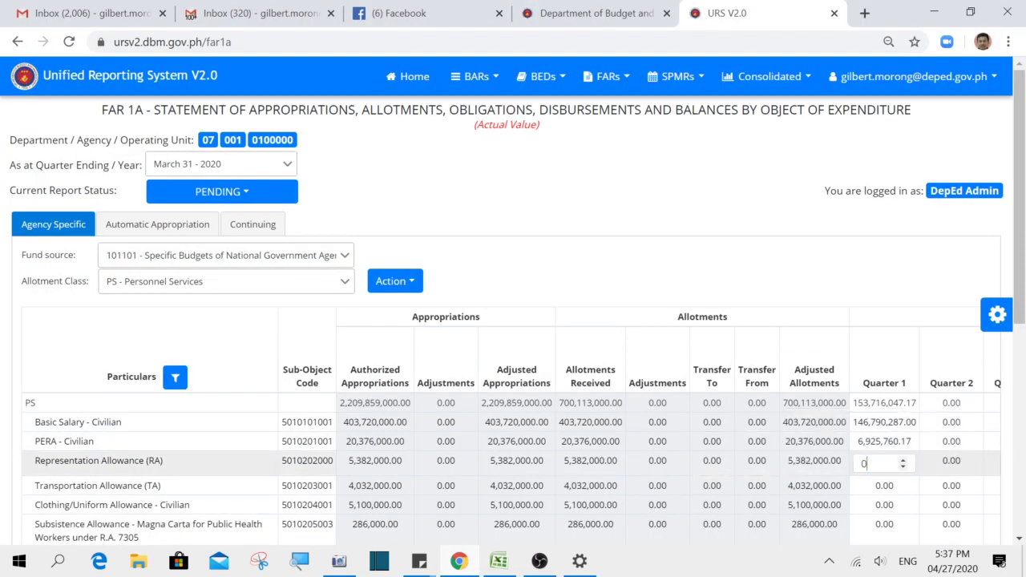
double_click(864, 464)
key(ctrl+v)
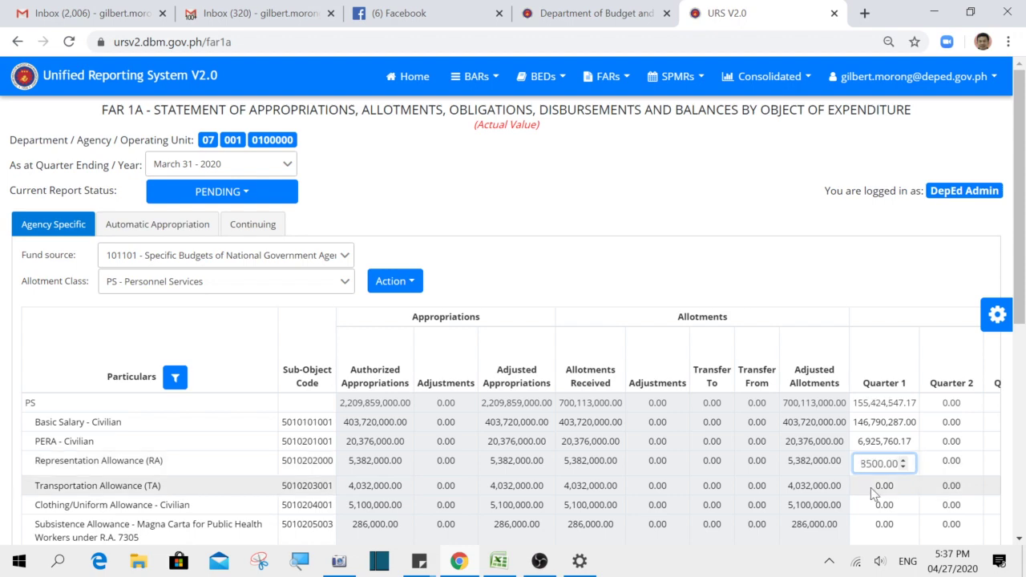
Copy the Transportation Allowance first-quarter obligation of 818,000.00 from the Excel summary into its Quarter 1 field in FAR 1A
click(878, 487)
click(498, 563)
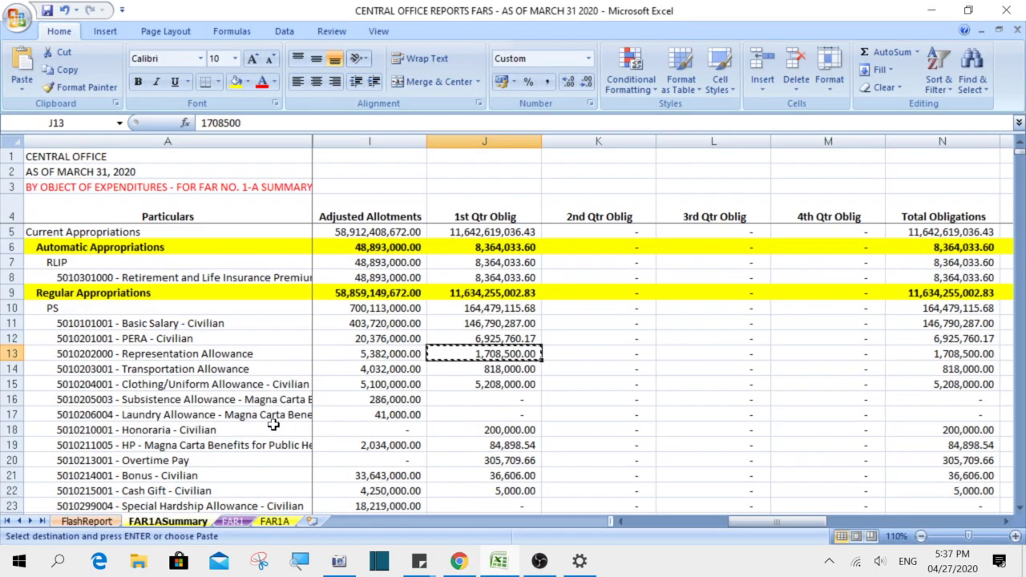
click(466, 371)
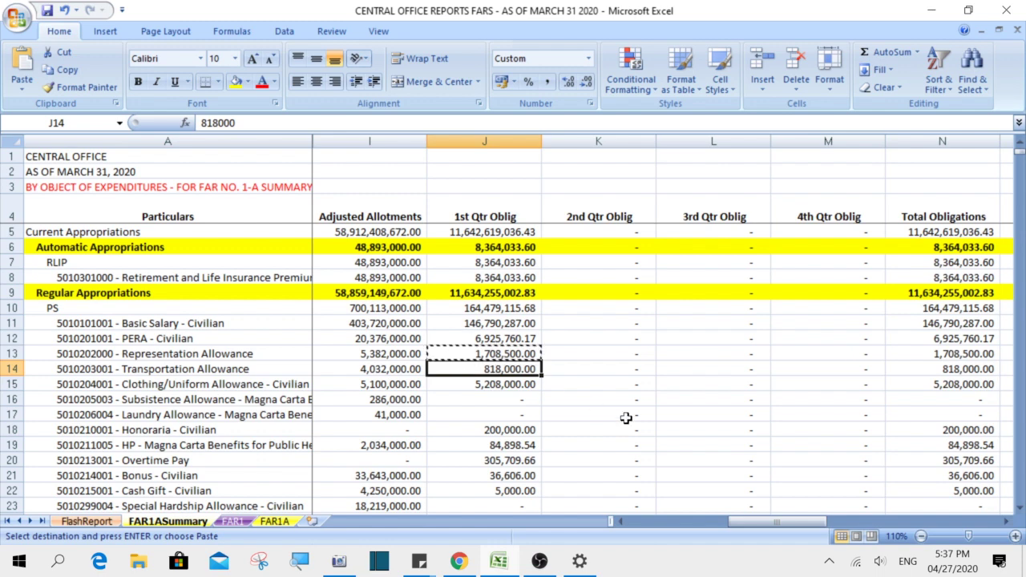
key(ctrl+c)
click(459, 561)
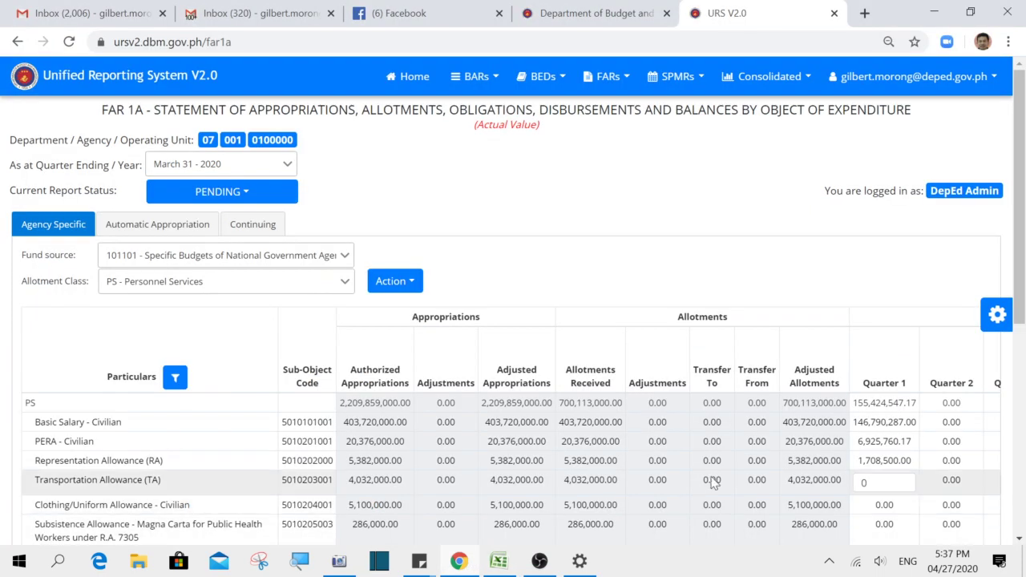
double_click(864, 483)
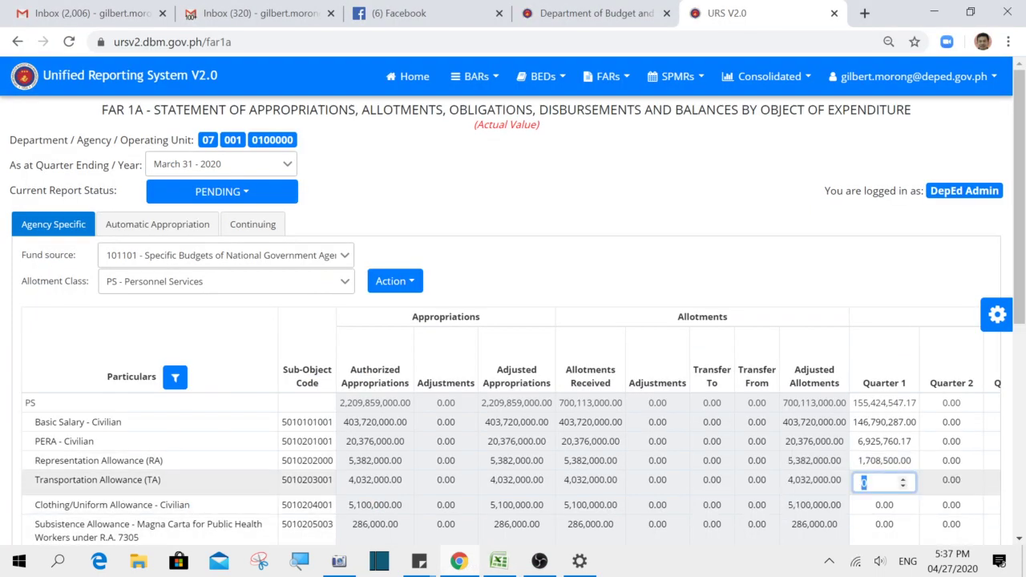
key(ctrl+v)
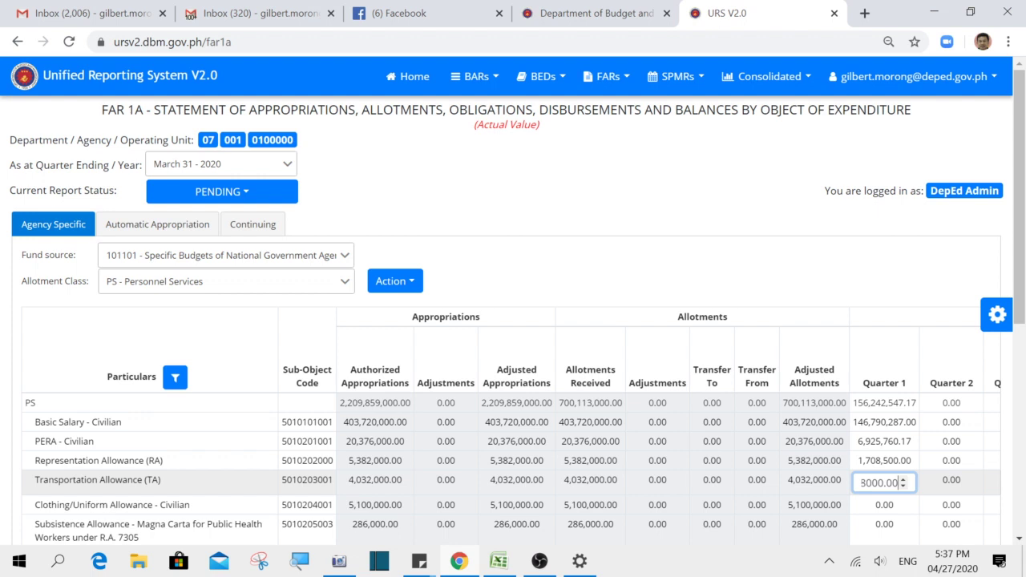
Copy the Clothing/Uniform Allowance - Civilian first-quarter obligation of 5,208,000.00 from the Excel summary into its Quarter 1 field in FAR 1A
click(874, 505)
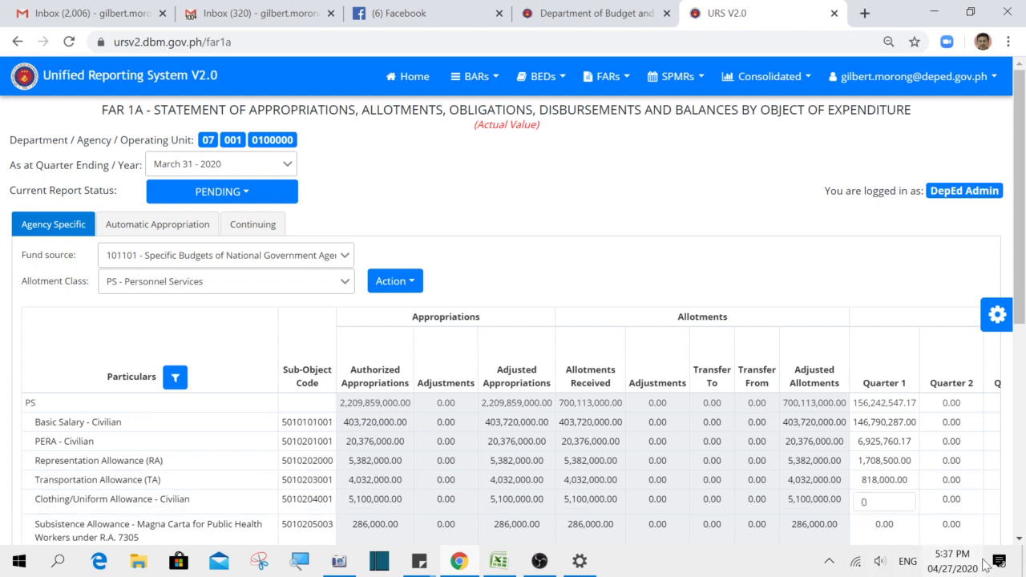
click(1020, 538)
click(1019, 538)
click(1020, 539)
click(1020, 539)
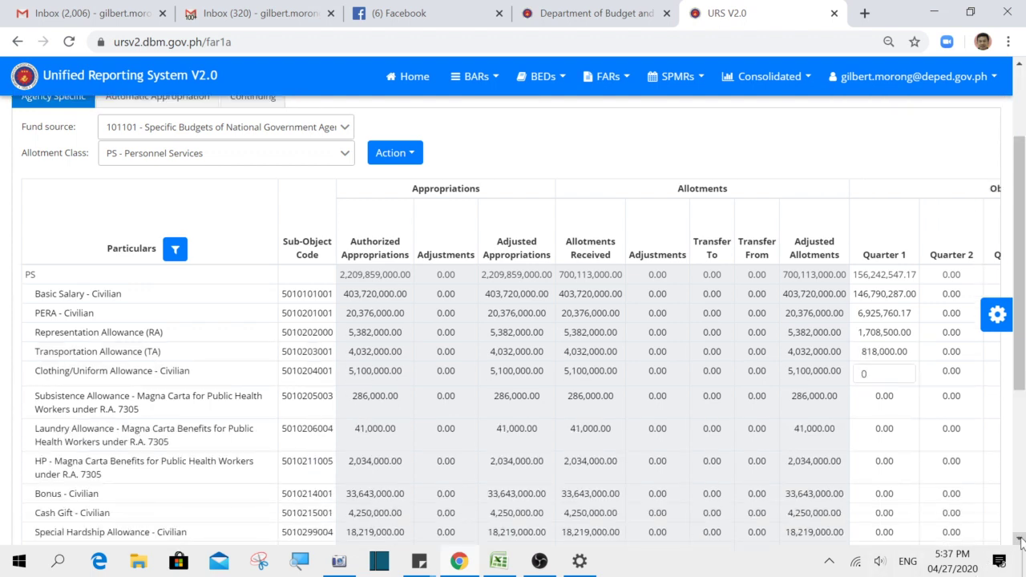
click(1020, 540)
click(1019, 541)
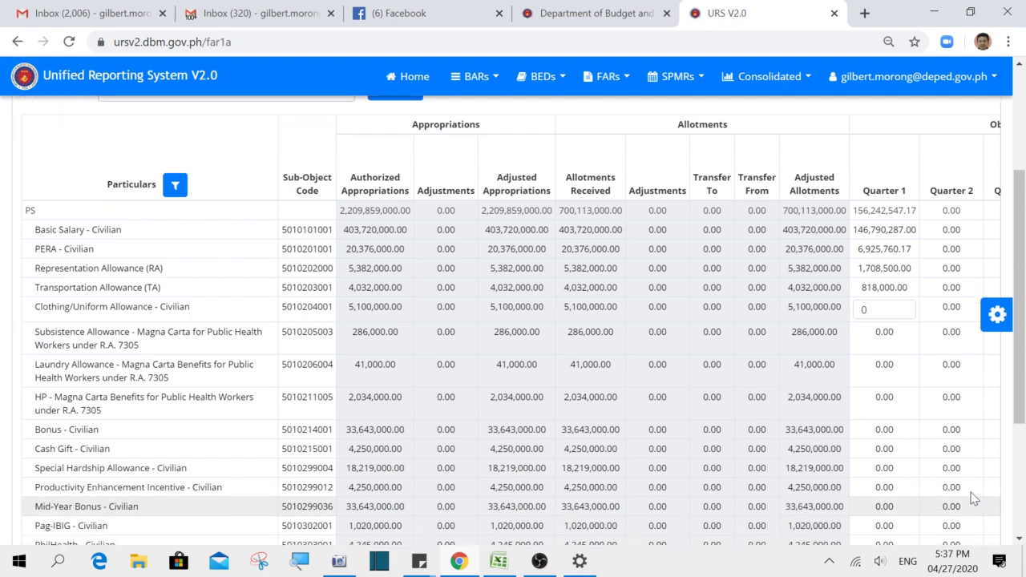
click(498, 562)
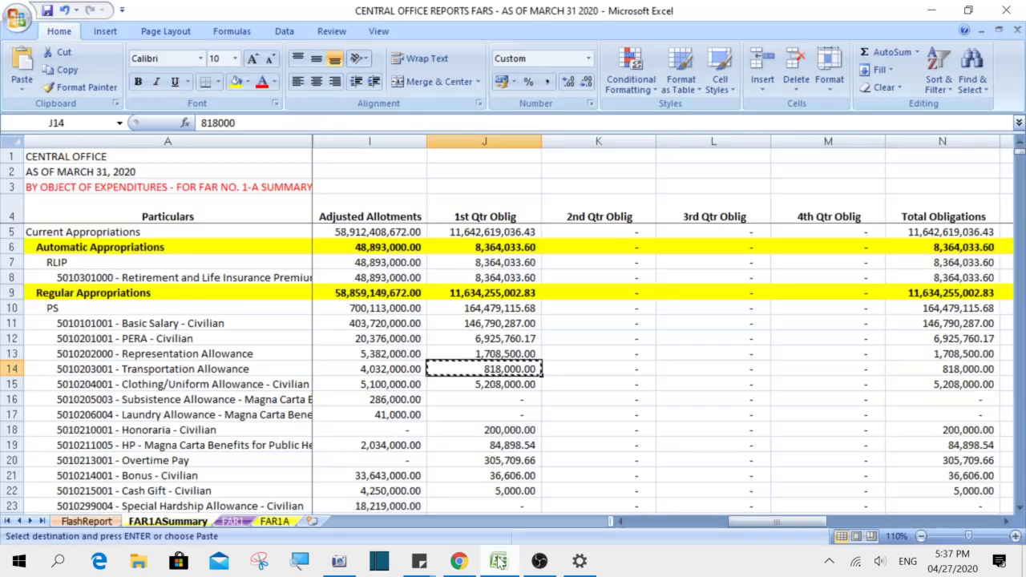
click(485, 385)
key(ctrl+c)
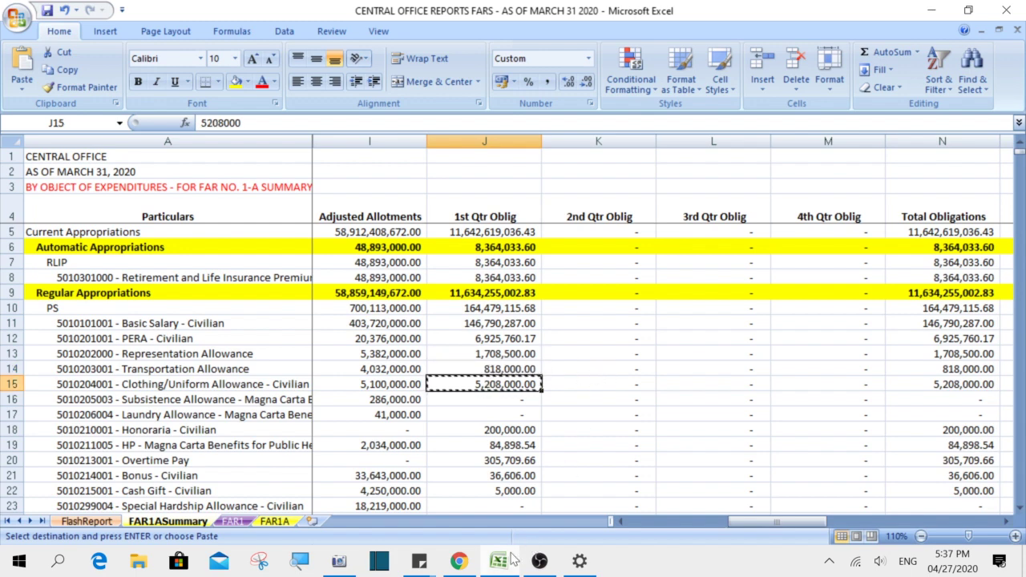
click(473, 563)
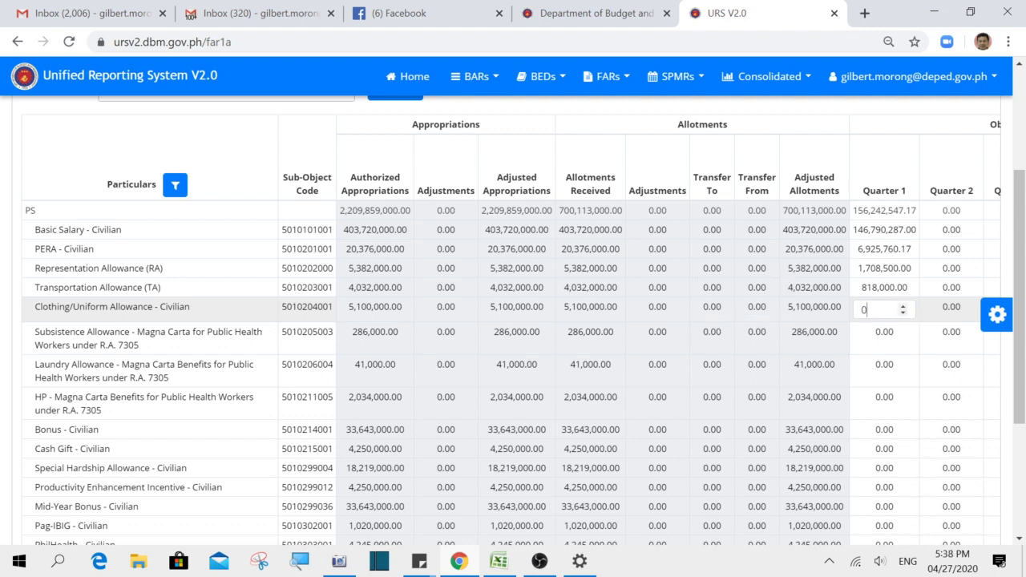
double_click(865, 310)
text(5208000)
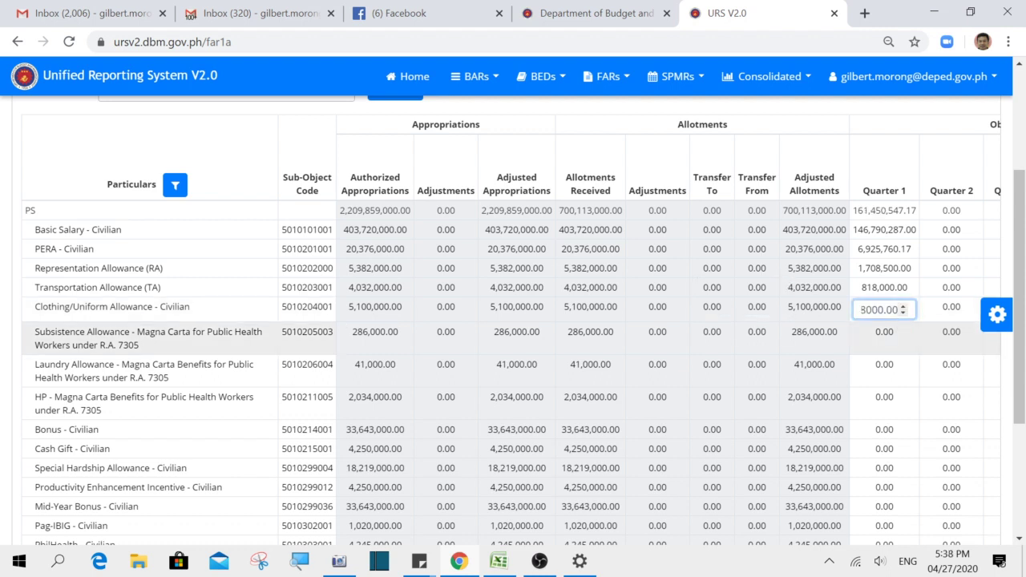
click(901, 324)
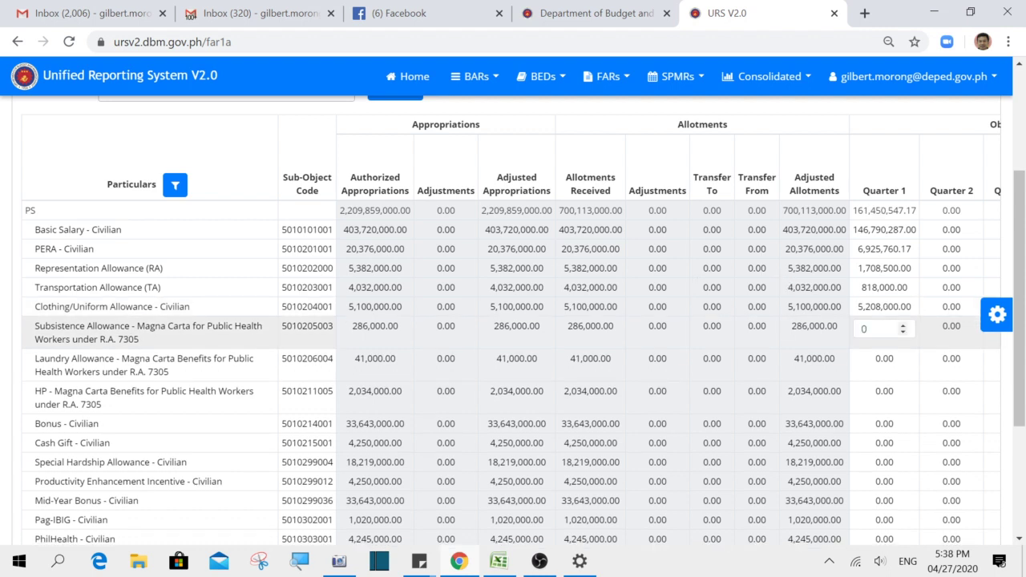
Copy the Honoraria - Civilian obligation of 200,000.00 from the Excel summary and look for a matching line among the FAR 1A particulars
click(498, 562)
click(505, 432)
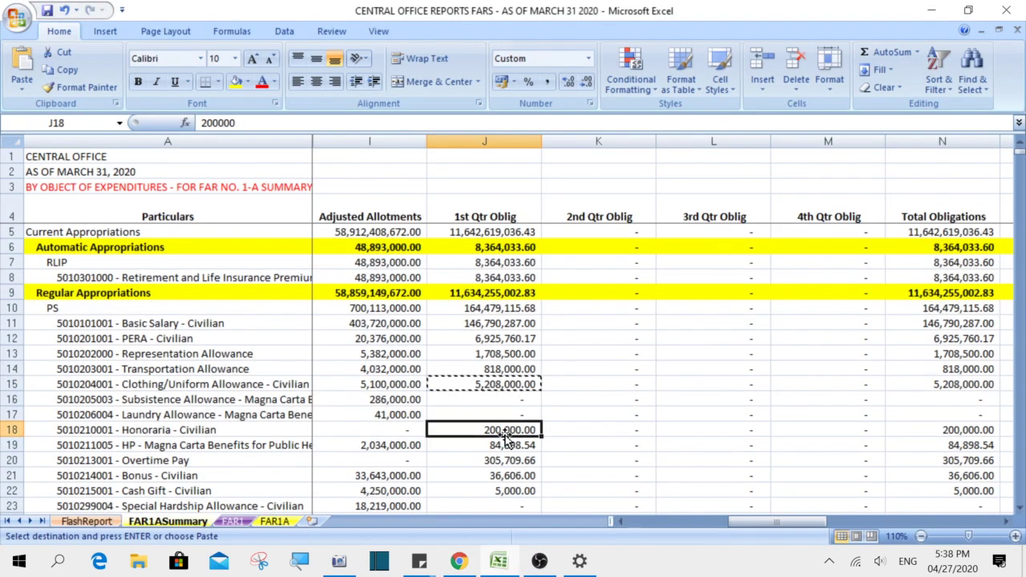
scroll(505, 437, down, 3)
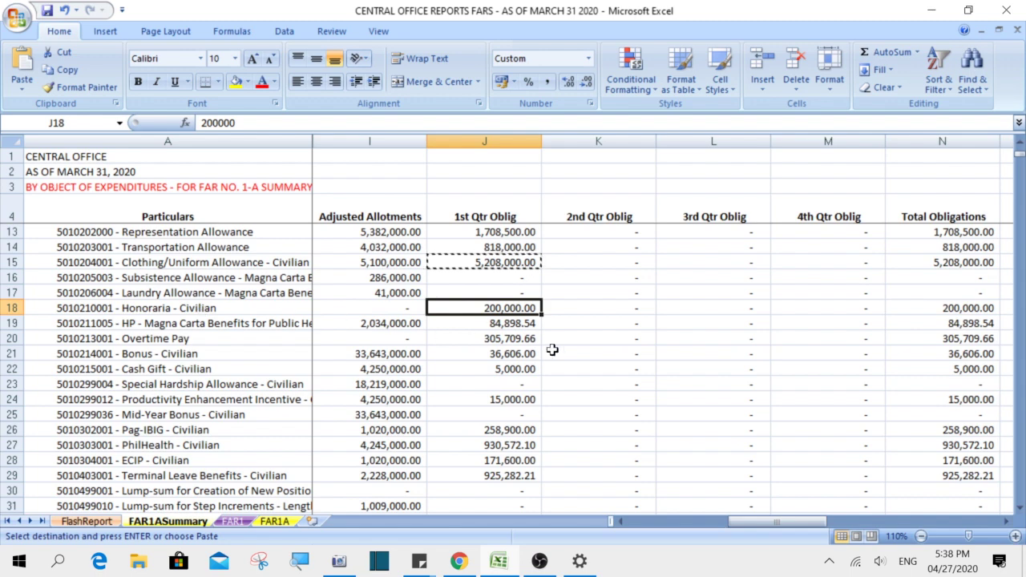
key(ctrl+c)
click(504, 561)
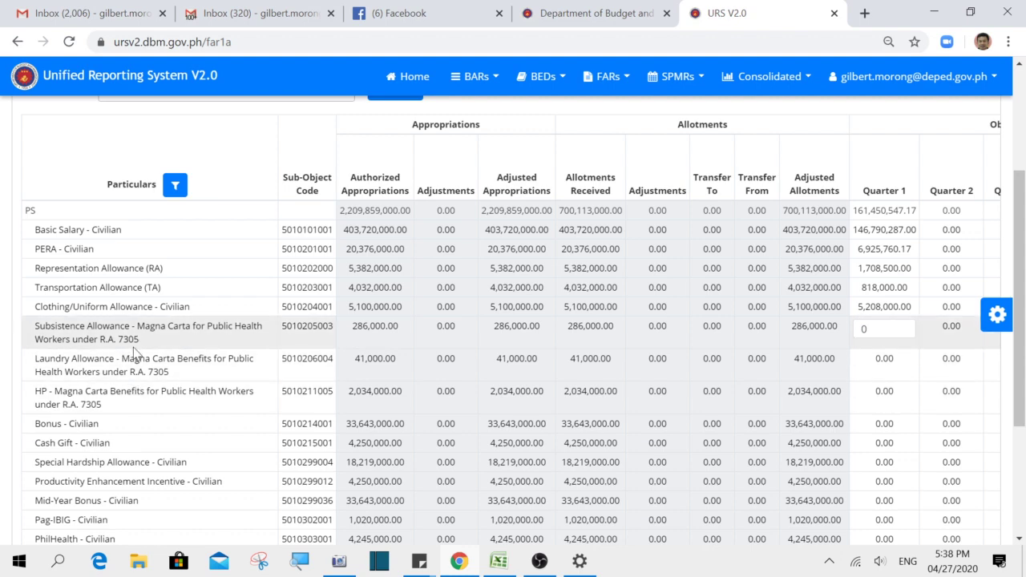
scroll(141, 356, down, 1)
scroll(145, 357, down, 1)
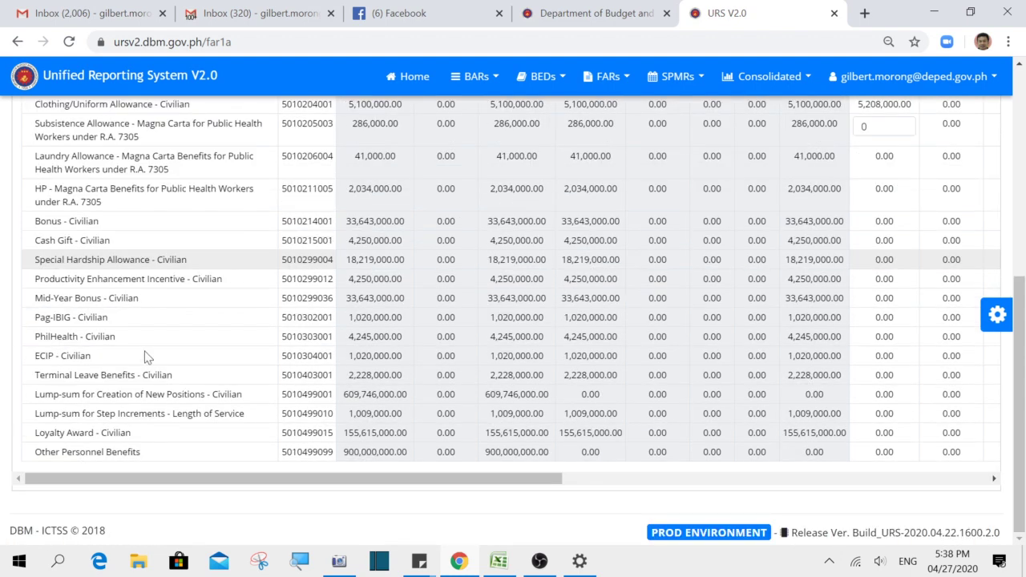
scroll(144, 357, up, 2)
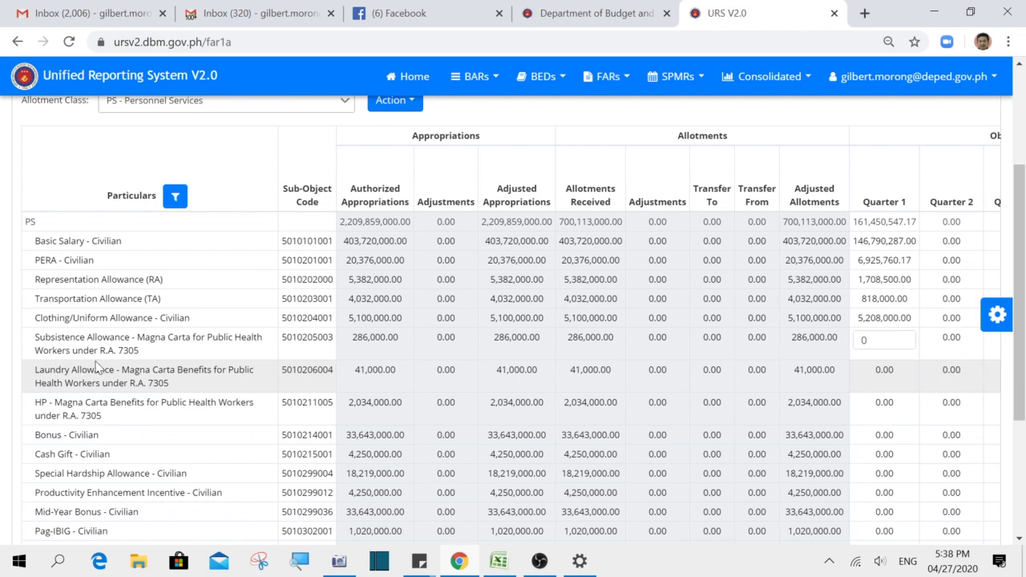
scroll(101, 221, up, 2)
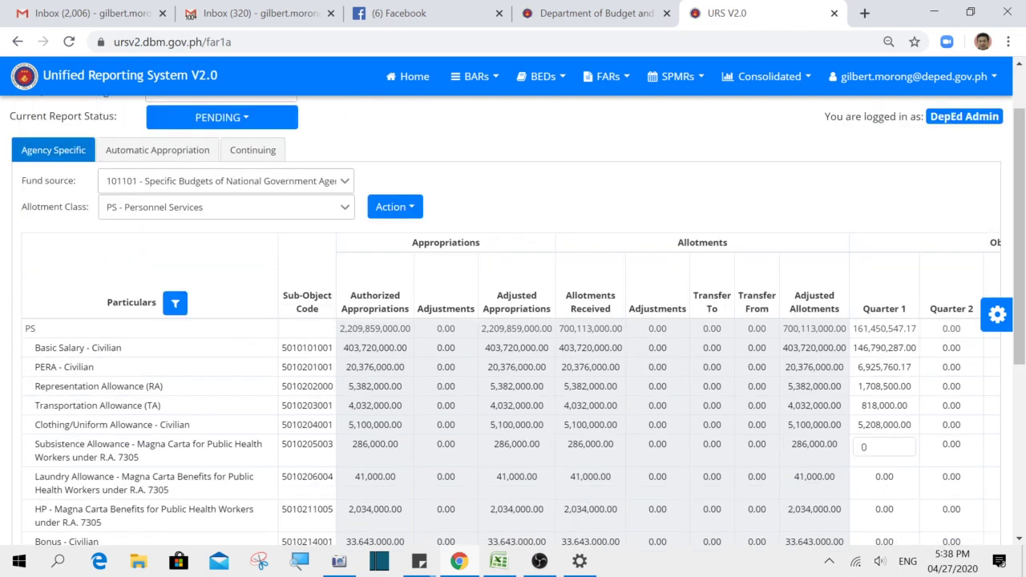
Review the actions available for the FAR 1A report and compare its particulars with the Honoraria - Civilian line in the Excel summary
click(412, 207)
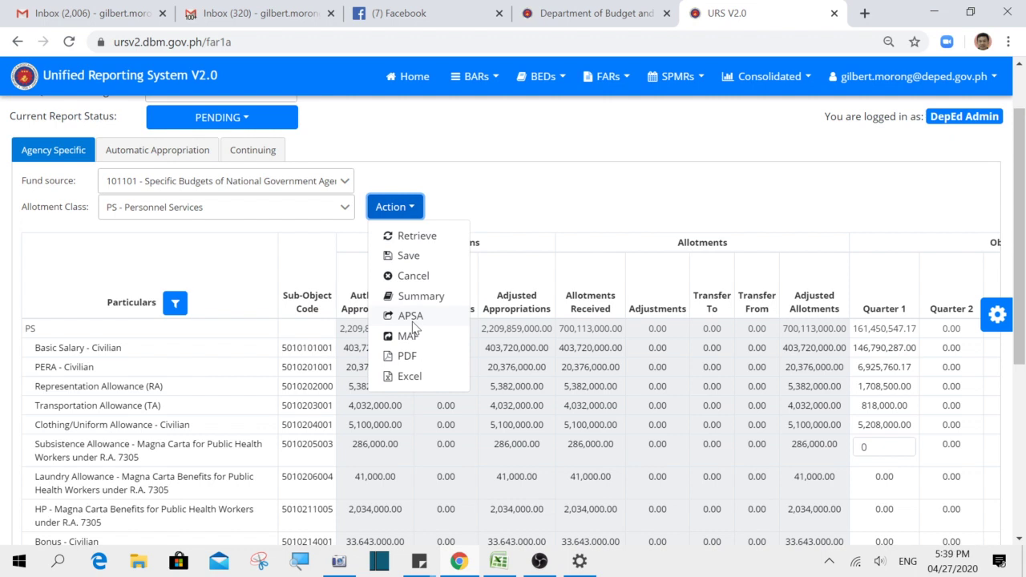
click(366, 456)
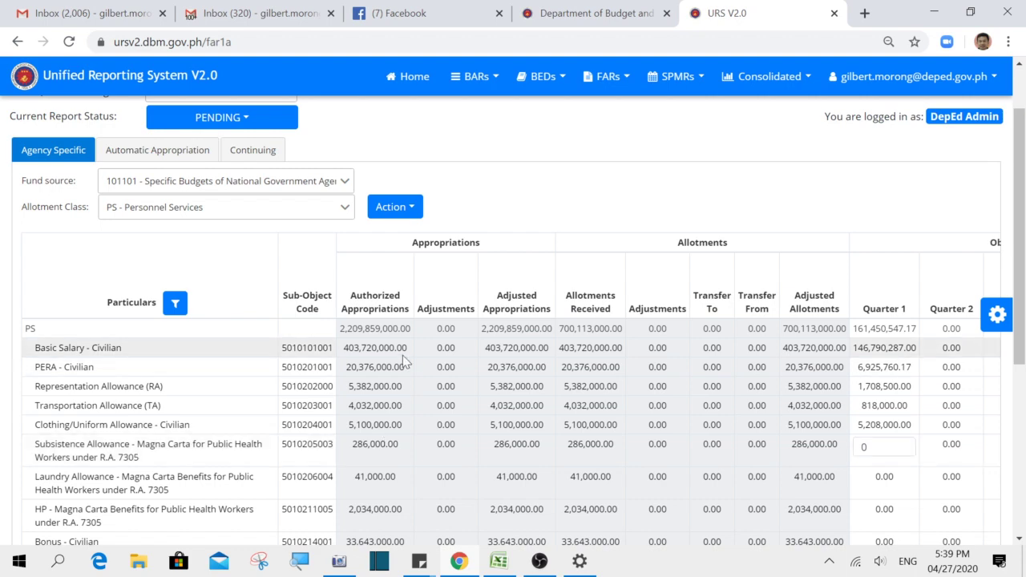
scroll(458, 349, down, 1)
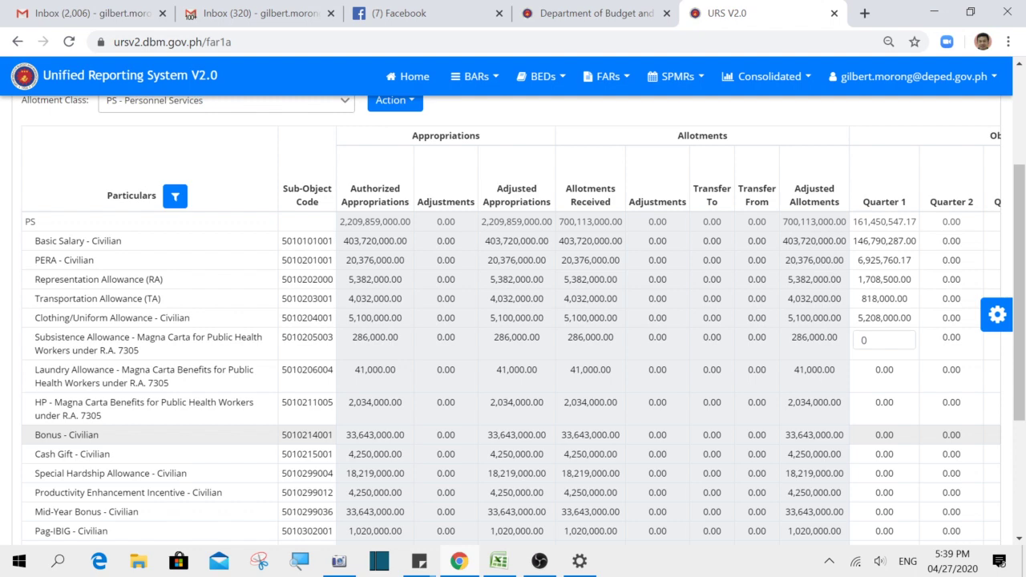
click(499, 562)
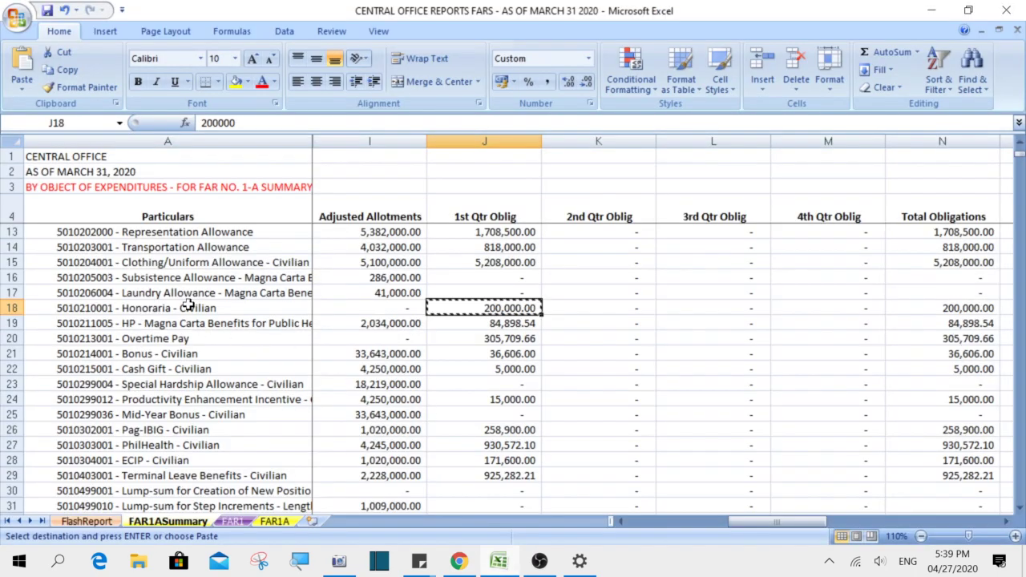
click(459, 561)
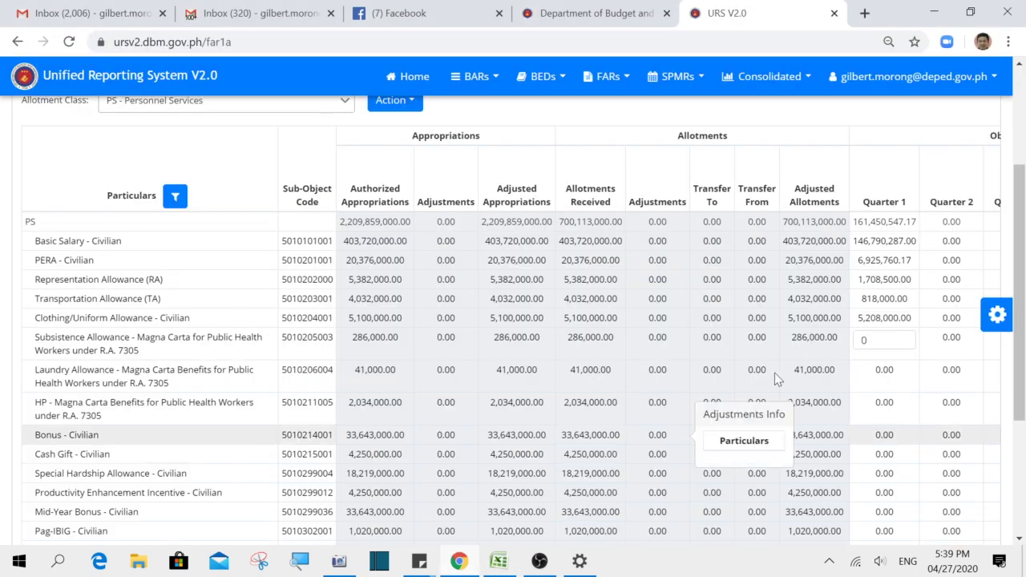
mouse_move(702, 305)
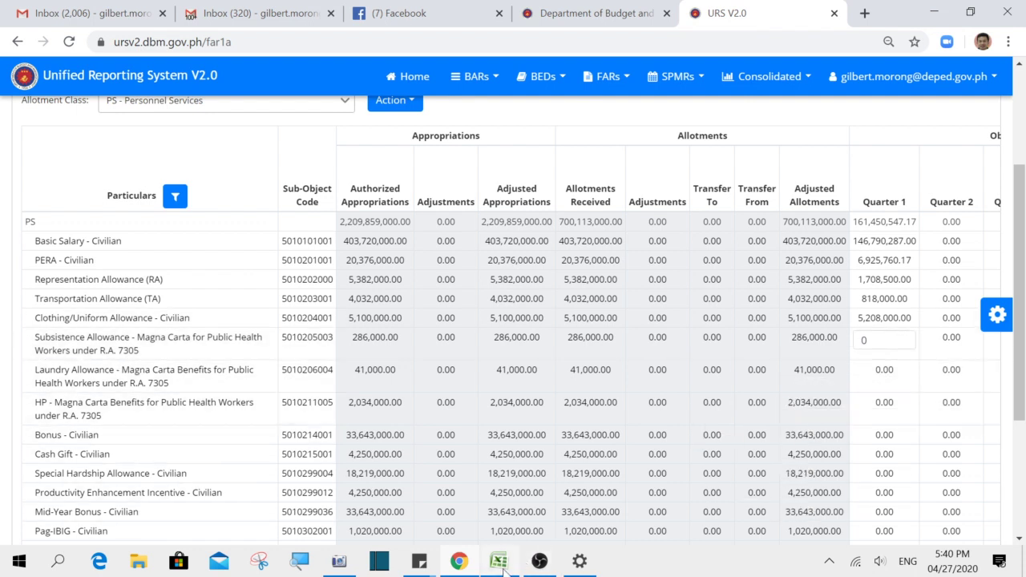
Highlight the Honoraria - Civilian first-quarter obligation cell in yellow in the Excel summary
click(501, 565)
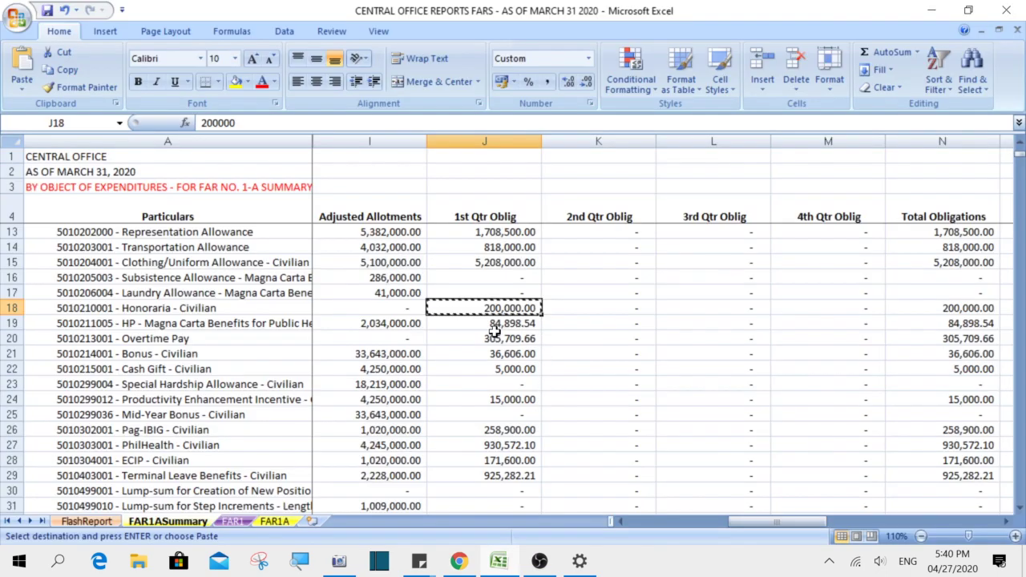
key(Escape)
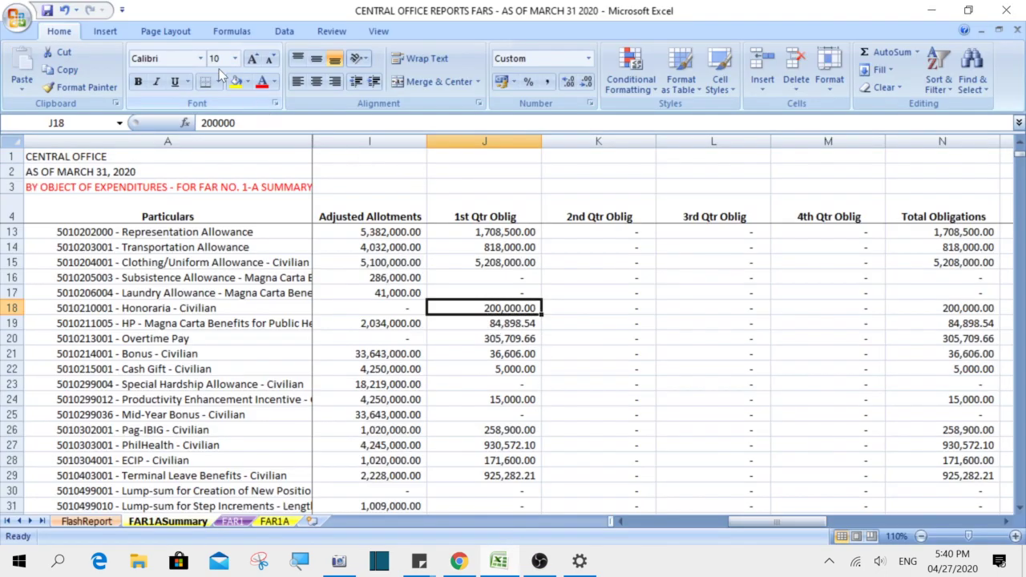
click(234, 85)
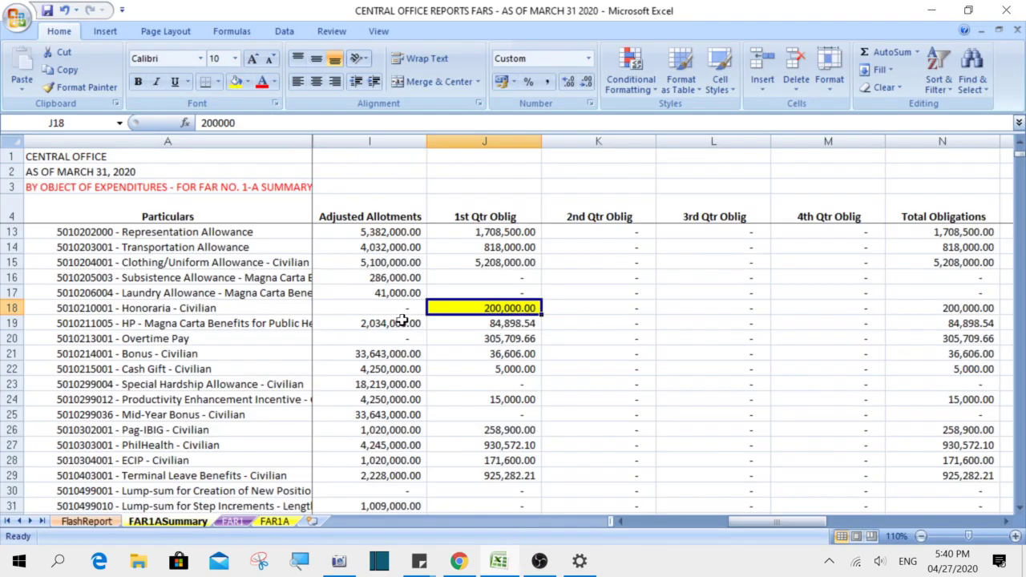
Copy the HP - Magna Carta Benefits first-quarter obligation of 84,898.54 from the Excel summary into its Quarter 1 field in FAR 1A
click(495, 323)
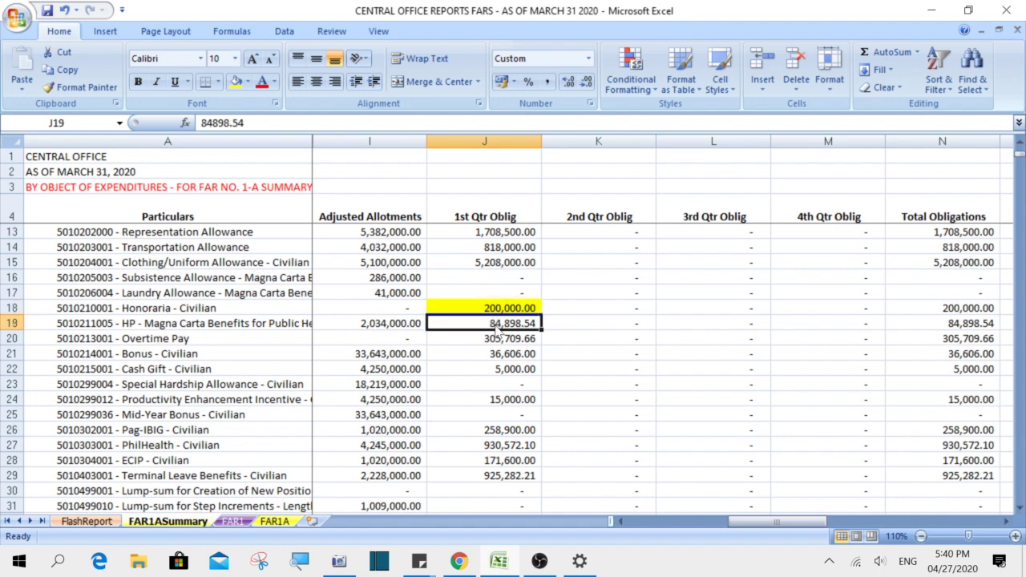
key(ctrl+c)
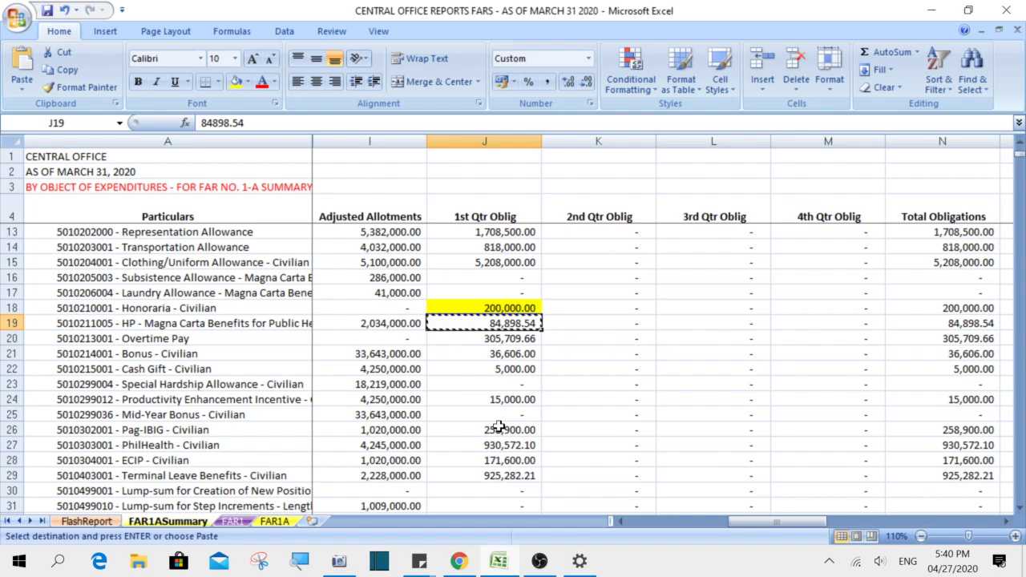
click(459, 561)
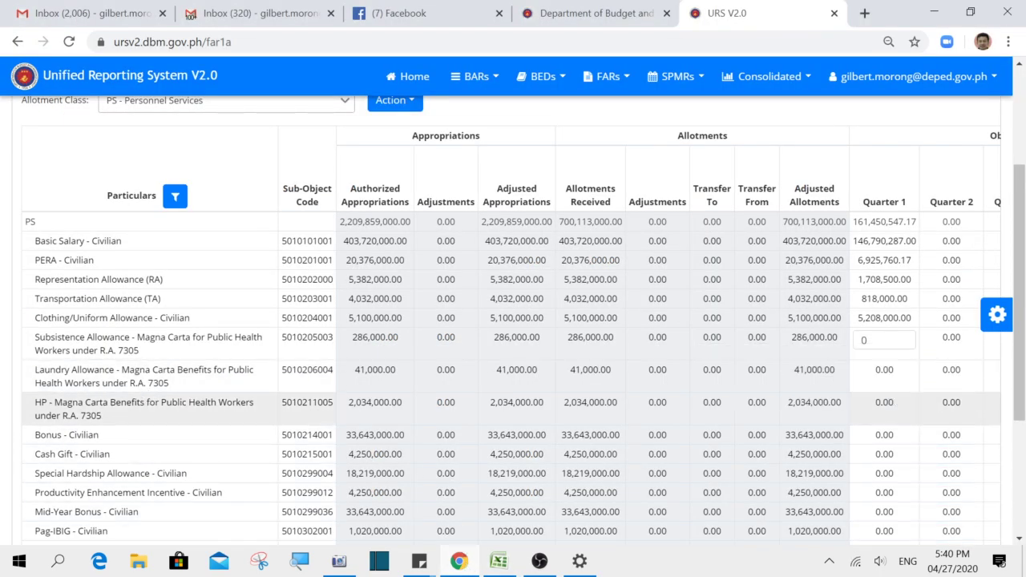
click(905, 406)
click(864, 405)
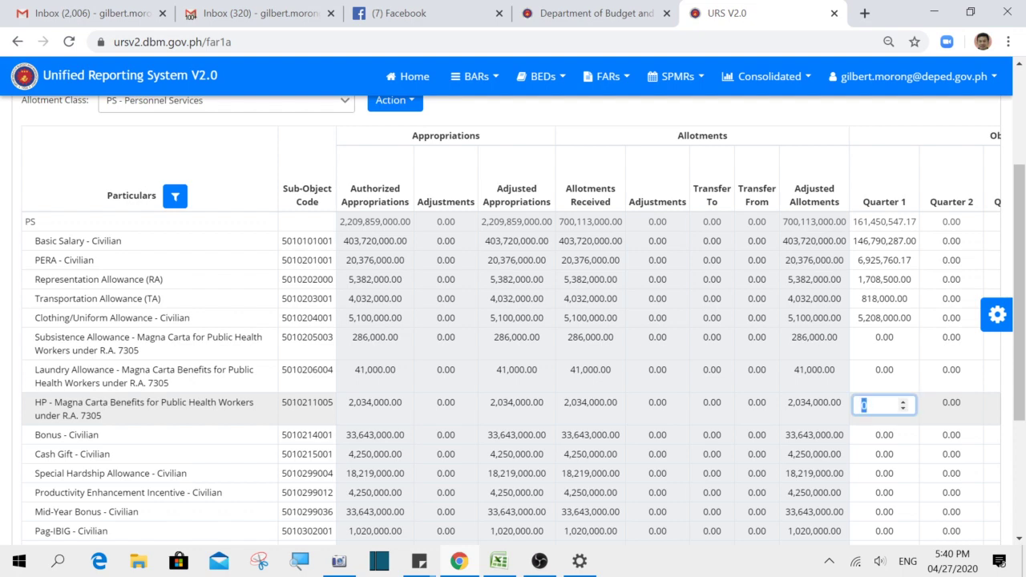
text(84898.54)
click(880, 433)
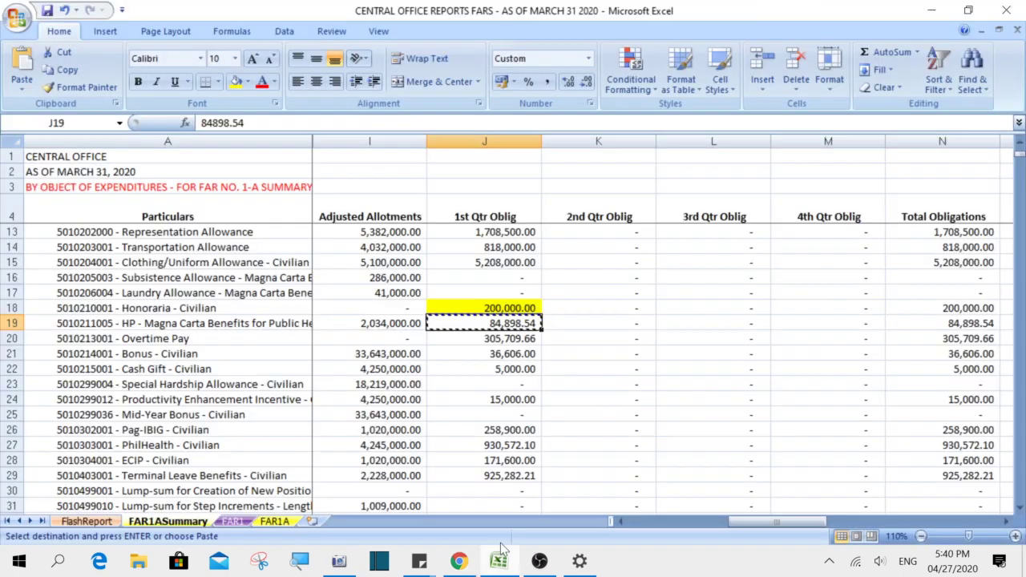
Check the FAR 1A particulars for a line matching Overtime Pay, and highlight its first-quarter obligation cell in yellow in the Excel summary
click(498, 561)
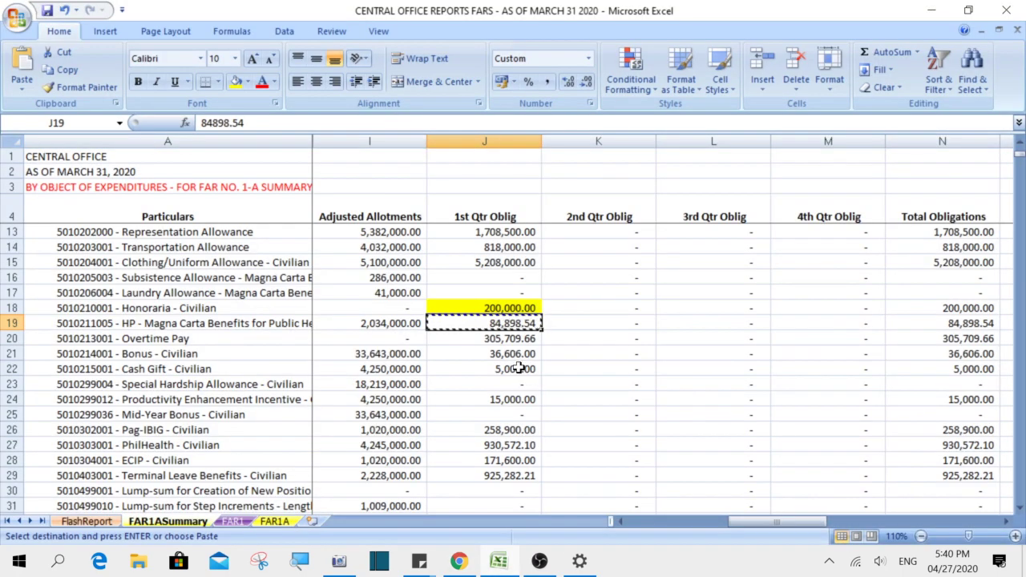
click(508, 339)
key(ctrl+c)
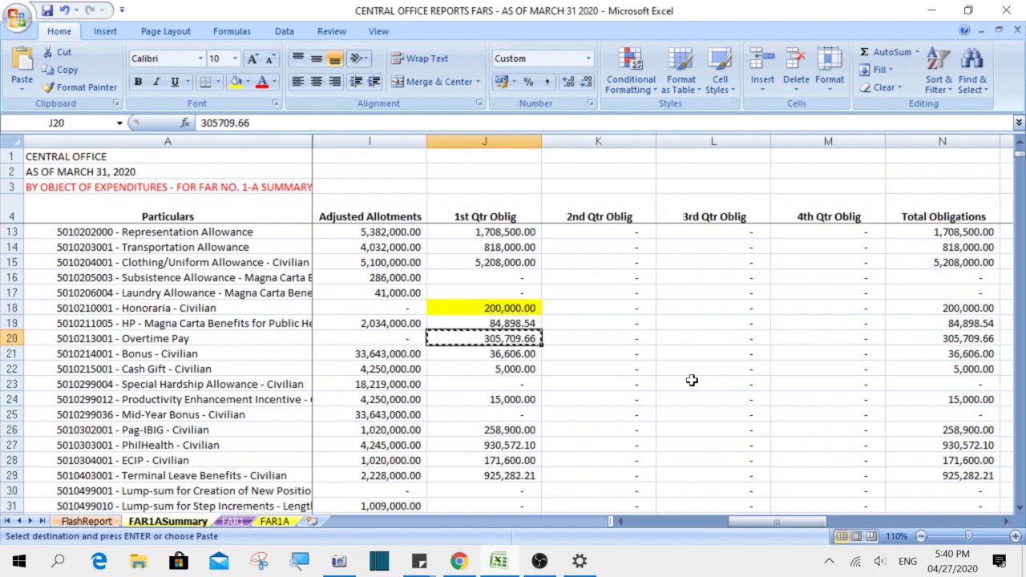
click(459, 561)
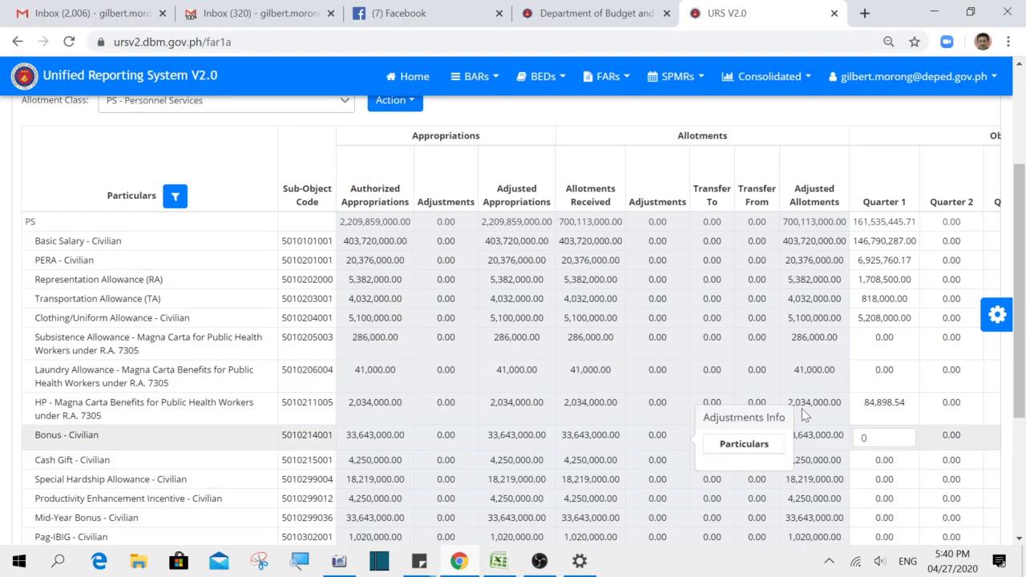
scroll(912, 409, down, 1)
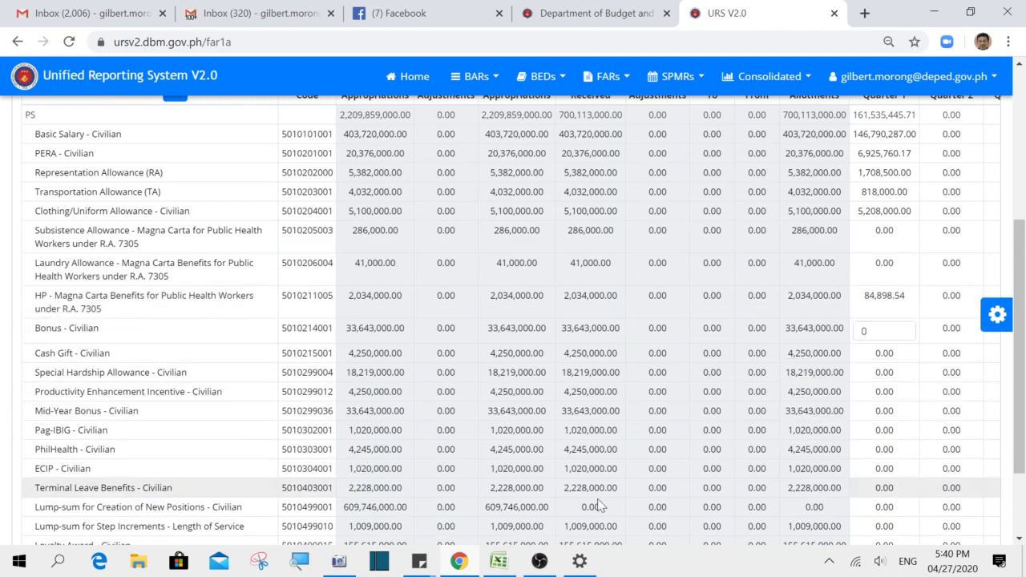
click(498, 561)
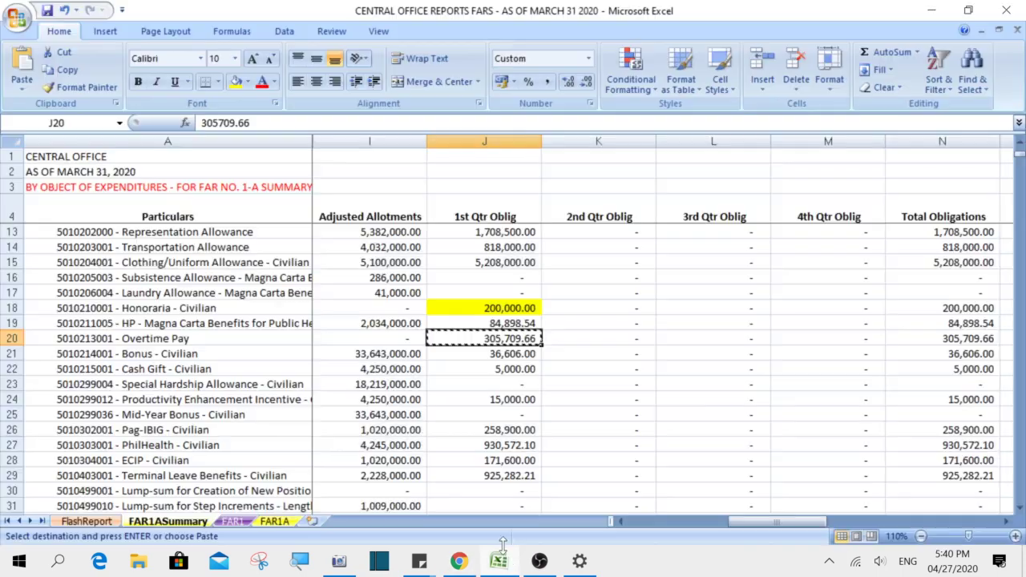
key(Escape)
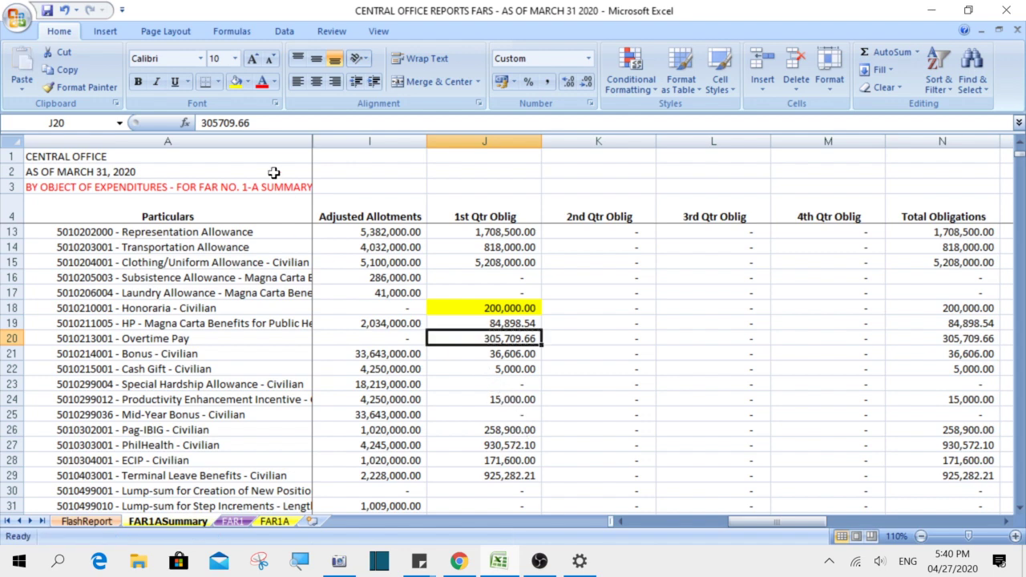
click(235, 81)
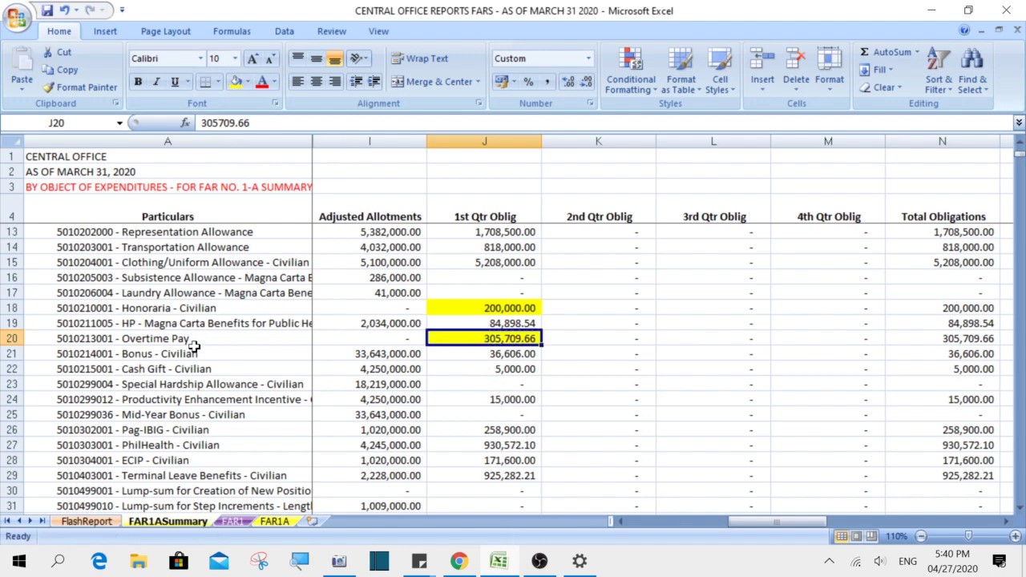
Copy the Bonus - Civilian first-quarter obligation of 36,606.00 from the Excel summary into its Quarter 1 field in FAR 1A
click(456, 353)
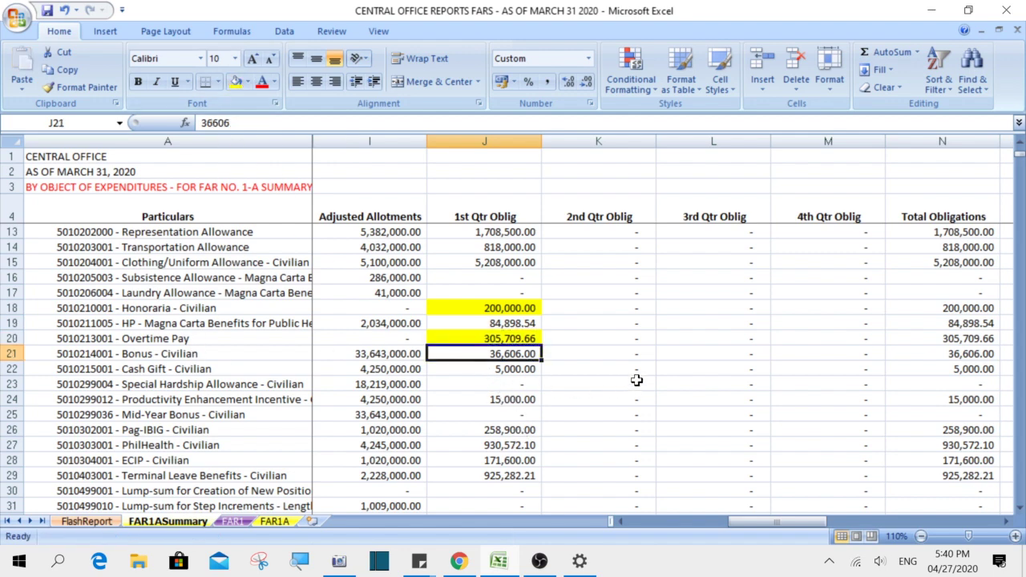
key(ctrl+c)
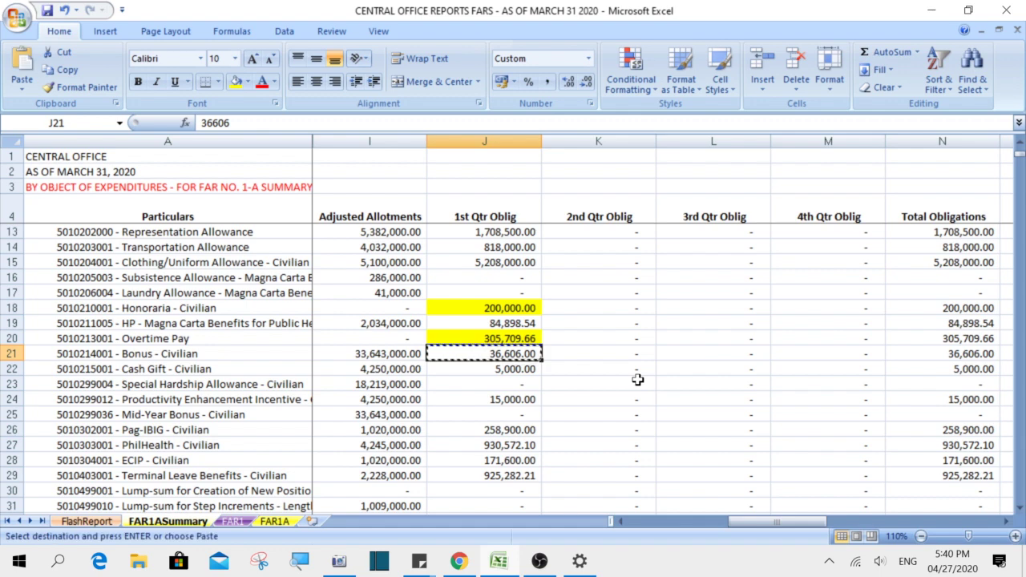
click(458, 561)
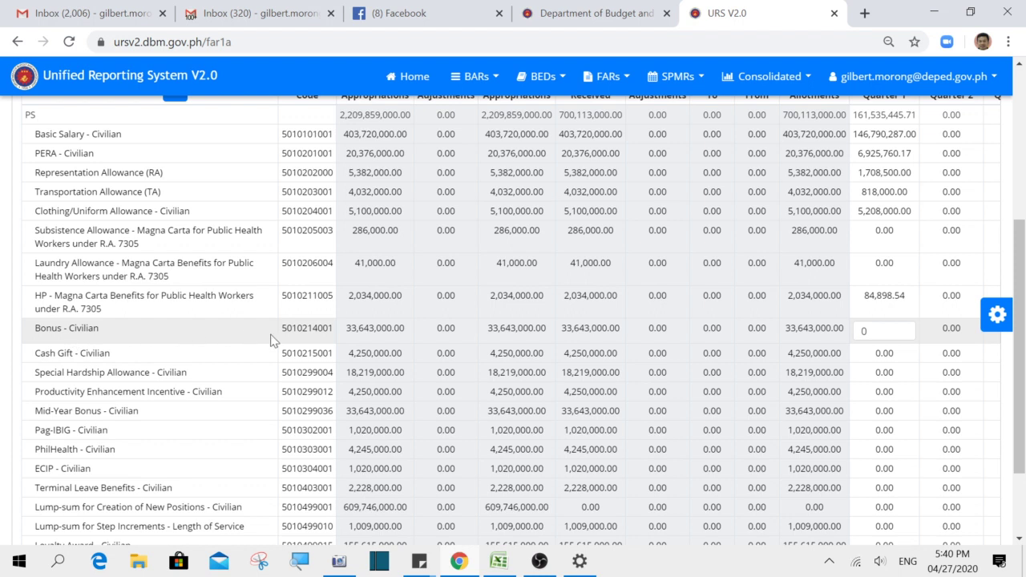
double_click(866, 331)
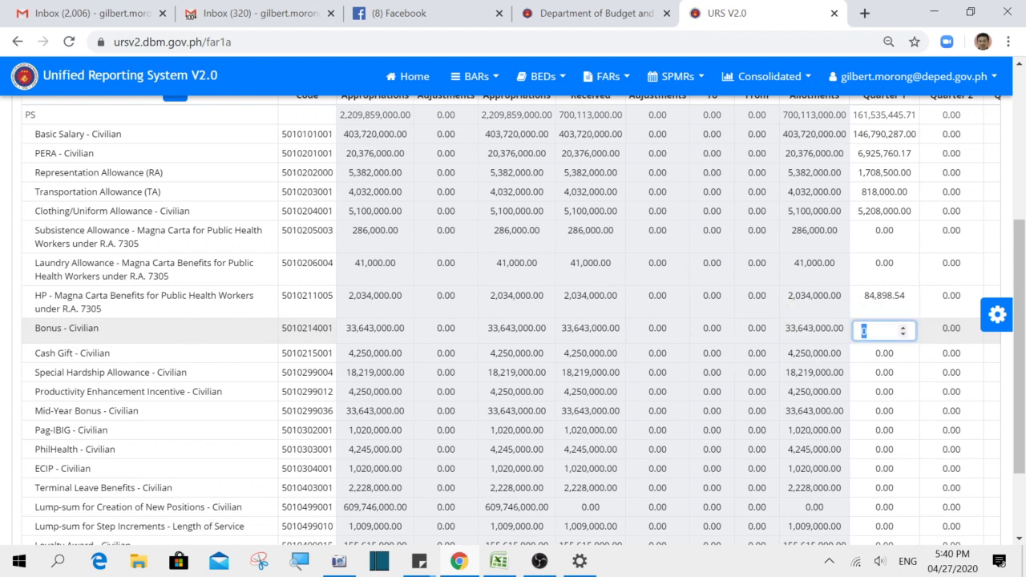
key(ctrl+v)
click(900, 352)
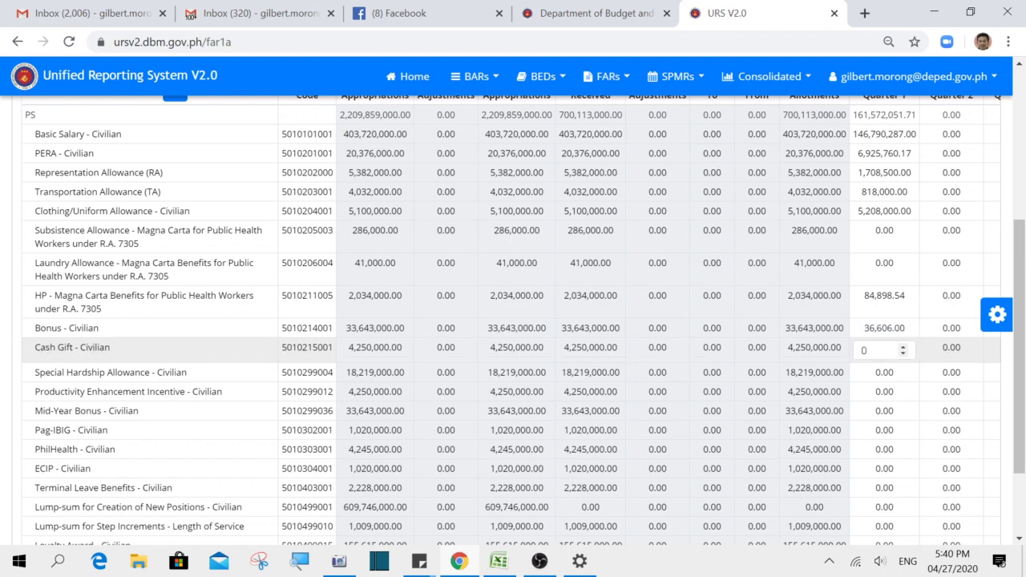
Copy the Cash Gift - Civilian first-quarter obligation of 5,000.00 from the Excel summary into its Quarter 1 field in FAR 1A
key(alt+Tab)
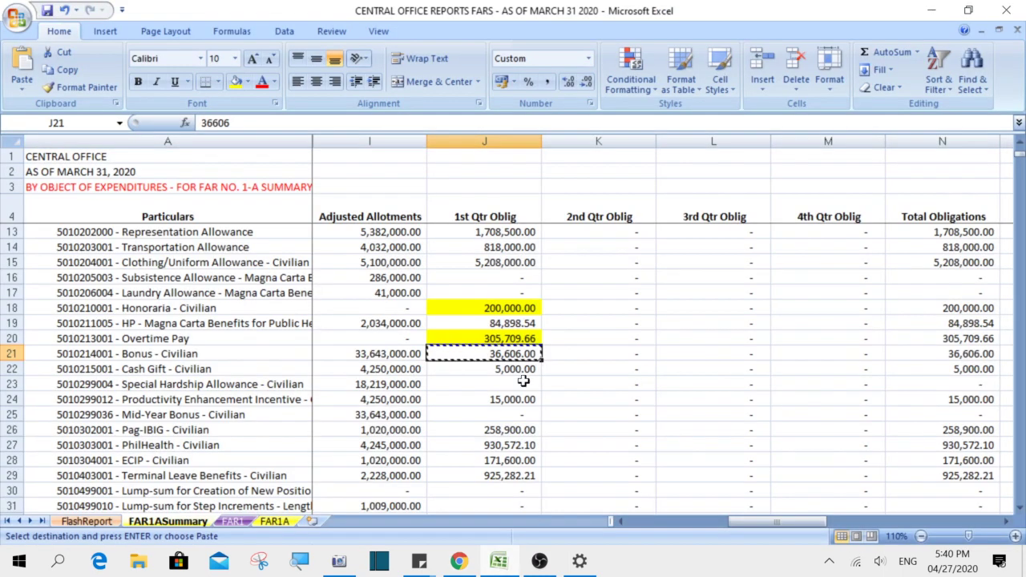
key(Escape)
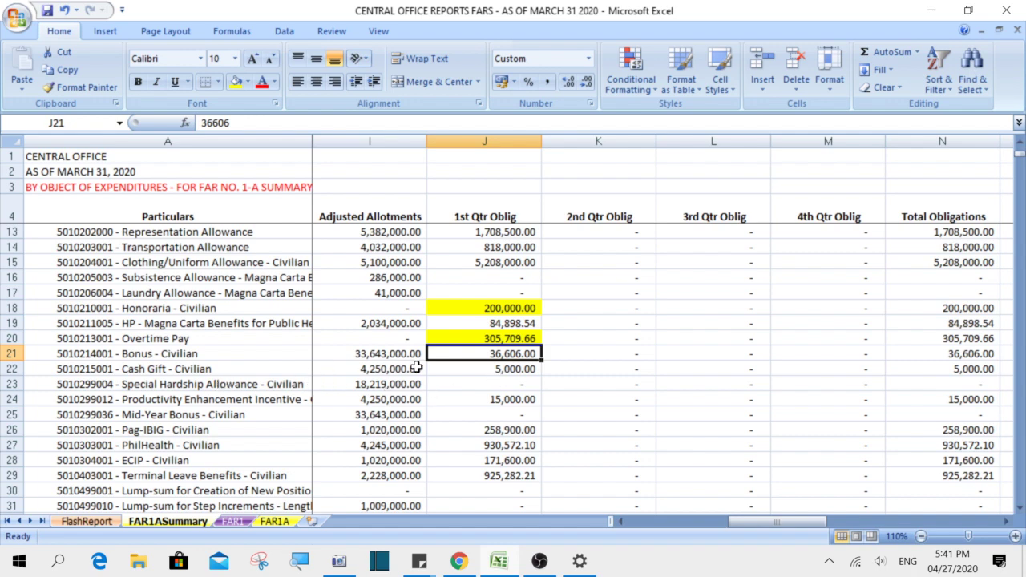
click(479, 369)
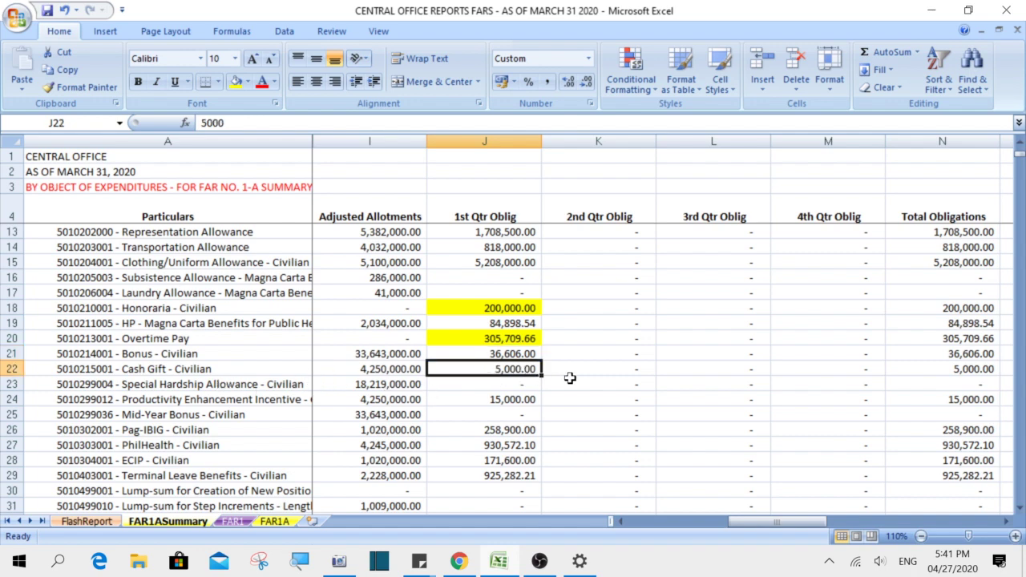
key(ctrl+c)
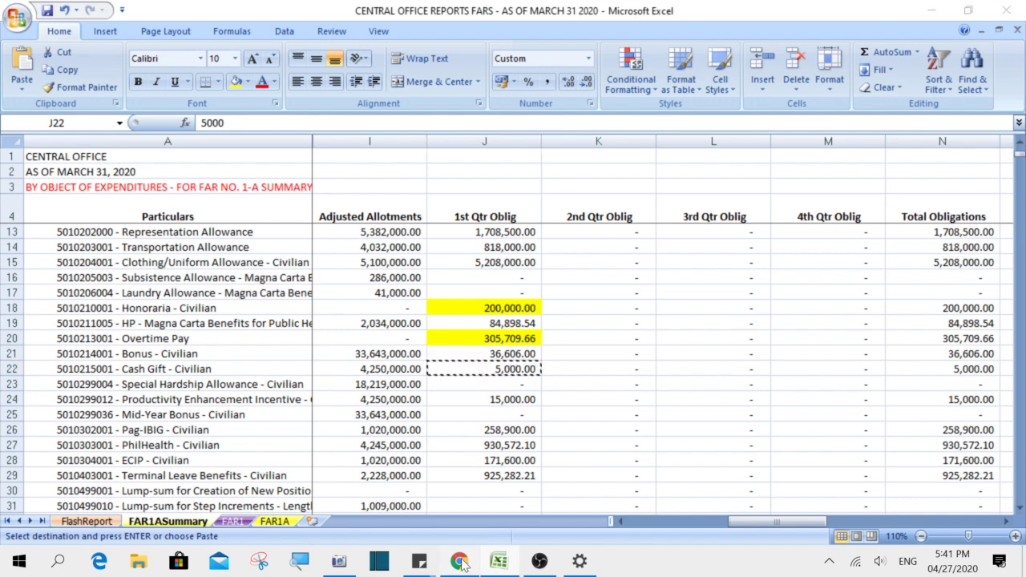
click(459, 561)
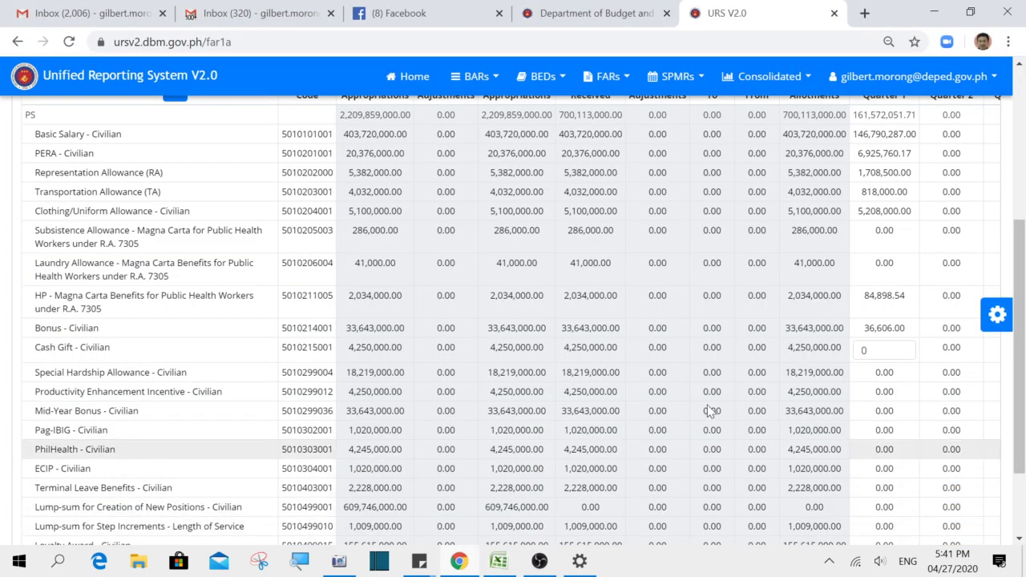
click(866, 350)
key(ctrl+v)
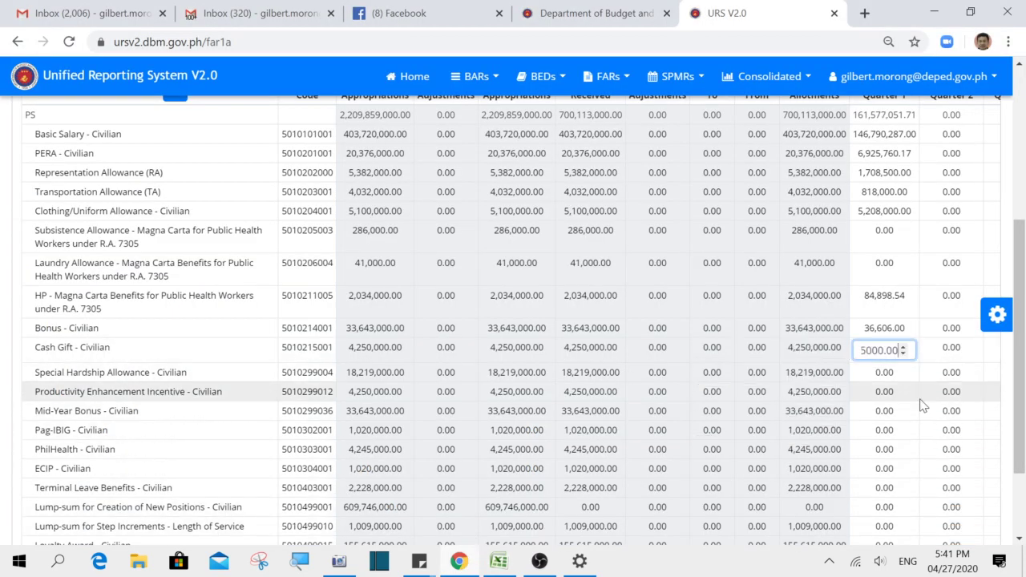
key(Return)
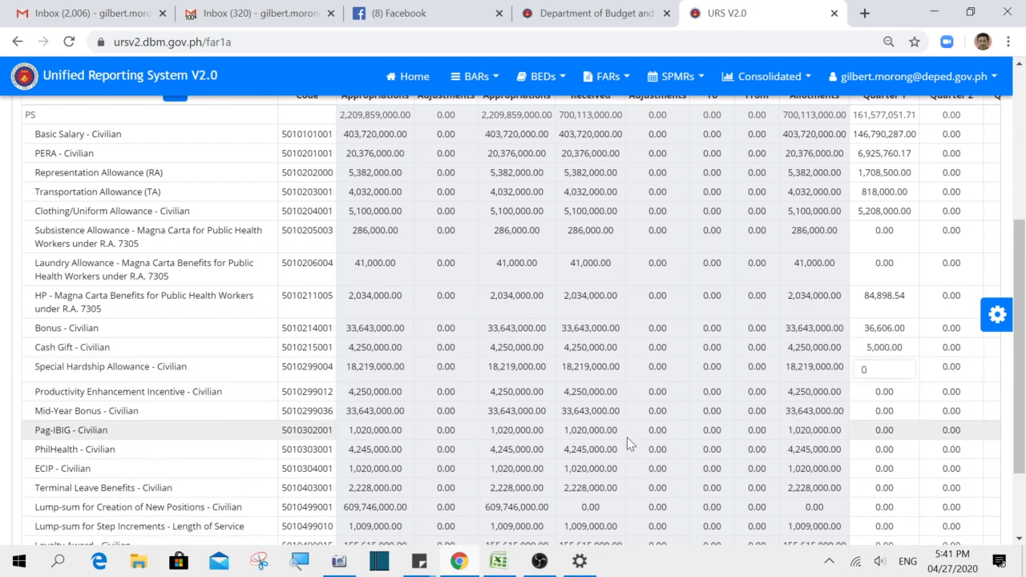
Copy the Productivity Enhancement Incentive - Civilian first-quarter obligation of 15,000.00 from the Excel summary into its Quarter 1 field in FAR 1A
click(500, 561)
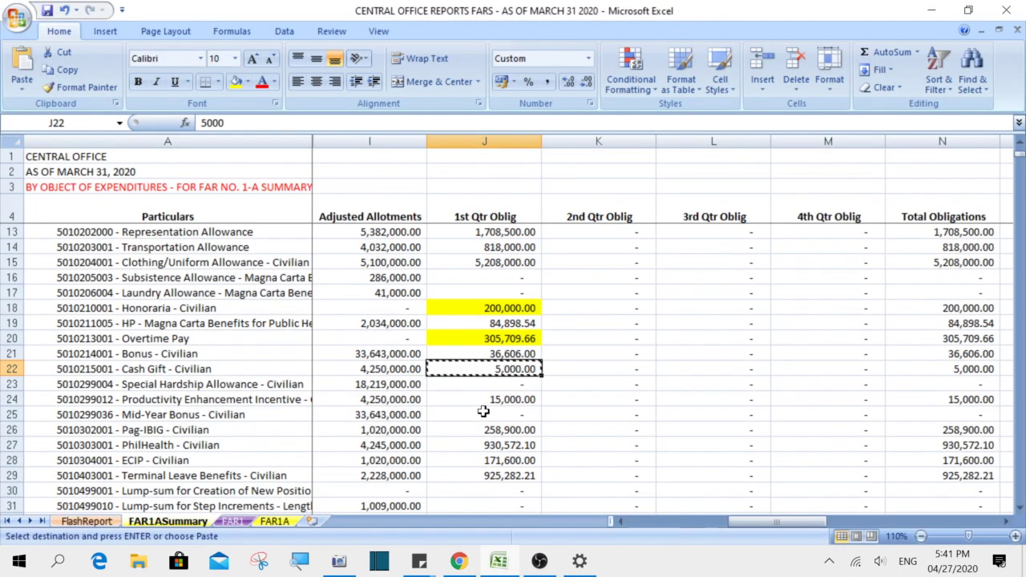
click(486, 401)
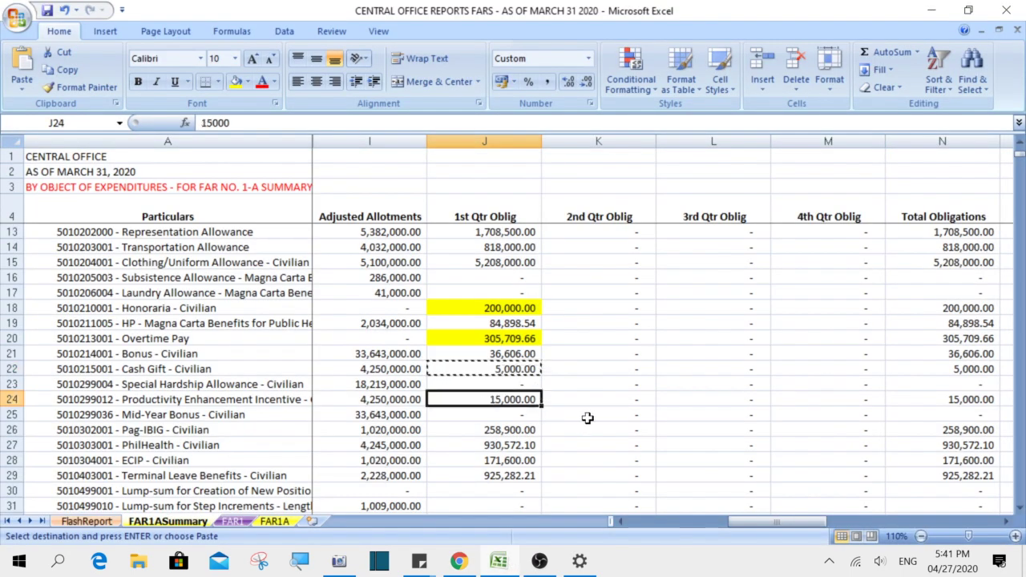
key(ctrl+c)
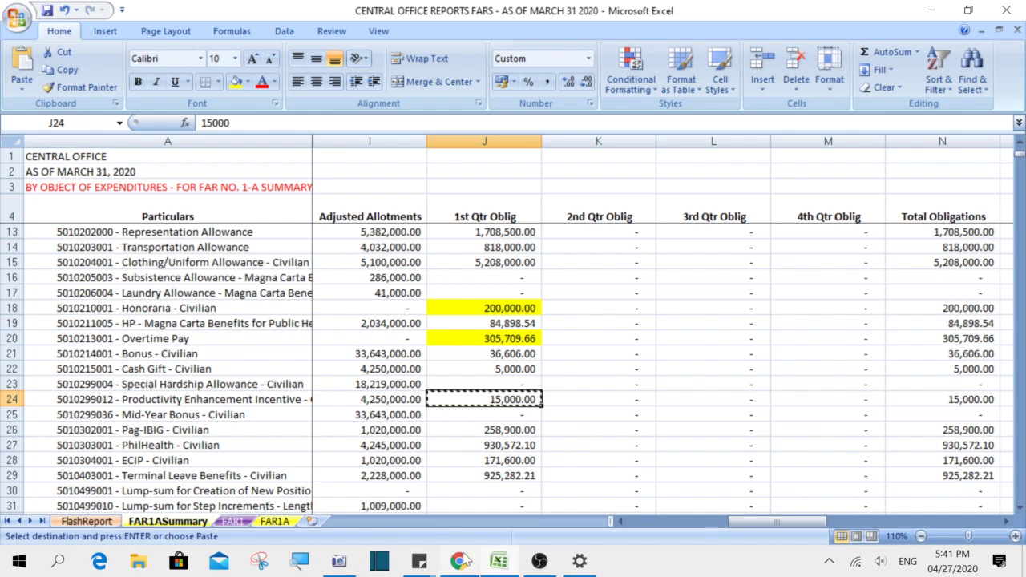
key(alt+Tab)
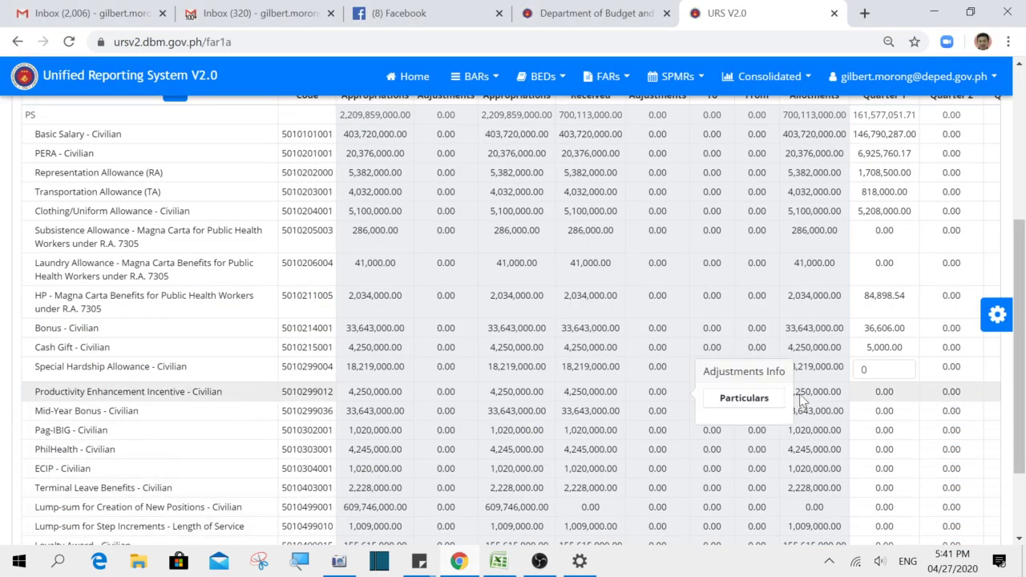
click(882, 392)
double_click(862, 389)
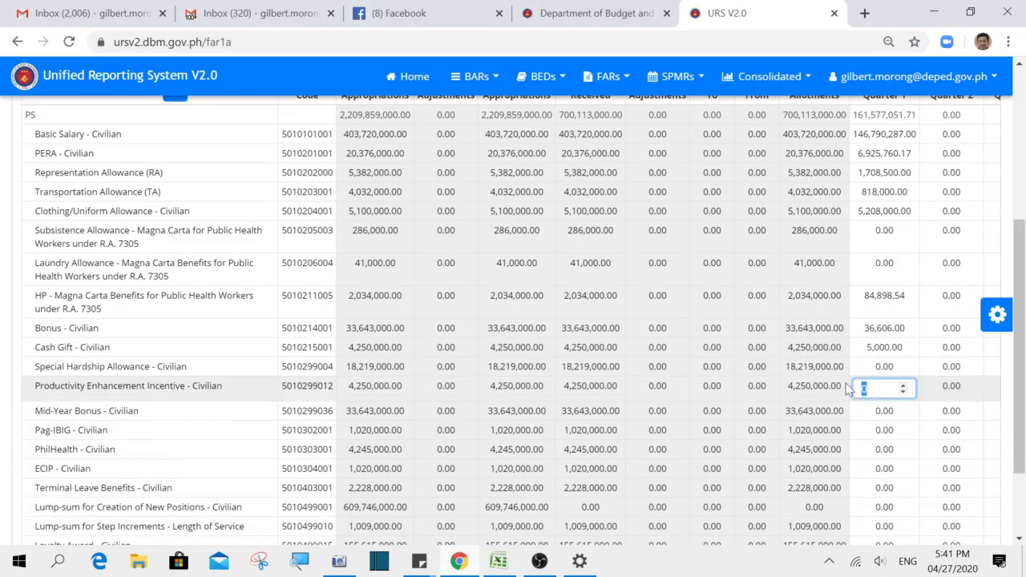
key(ctrl+v)
click(864, 409)
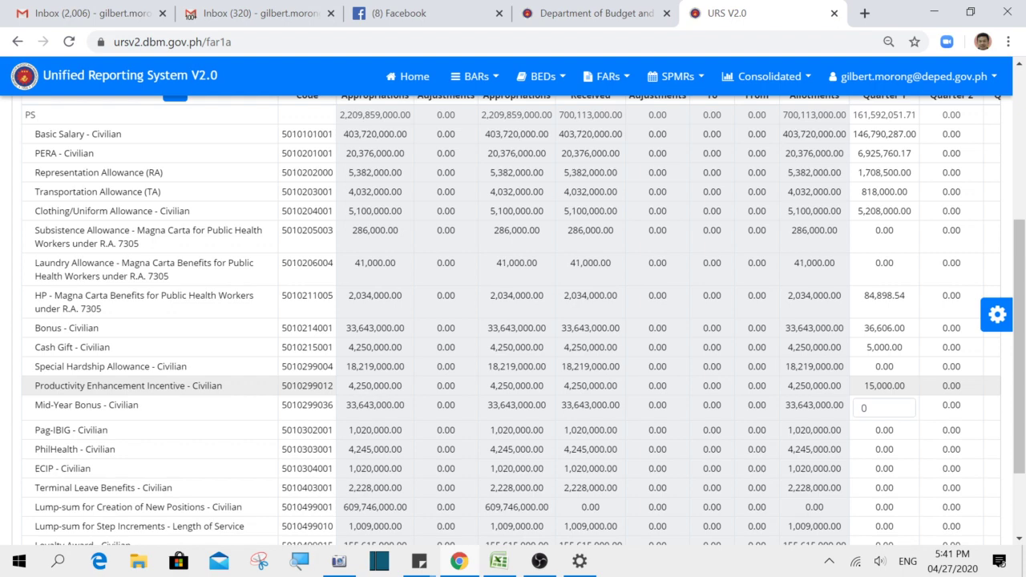
Save the Personnel Services entries of the FAR 1A report for the quarter ending March 31 - 2020
scroll(513, 321, up, 4)
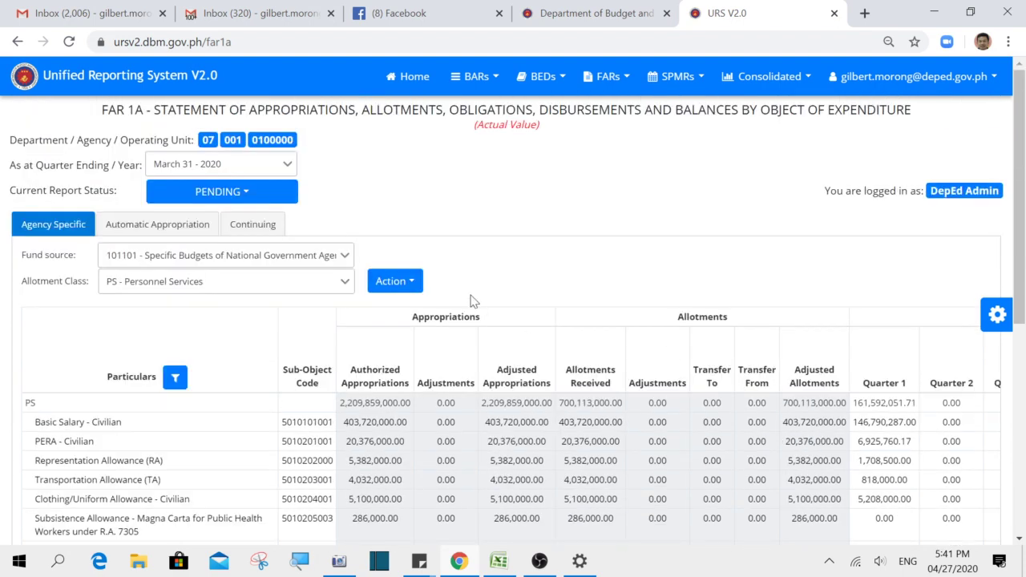
click(404, 281)
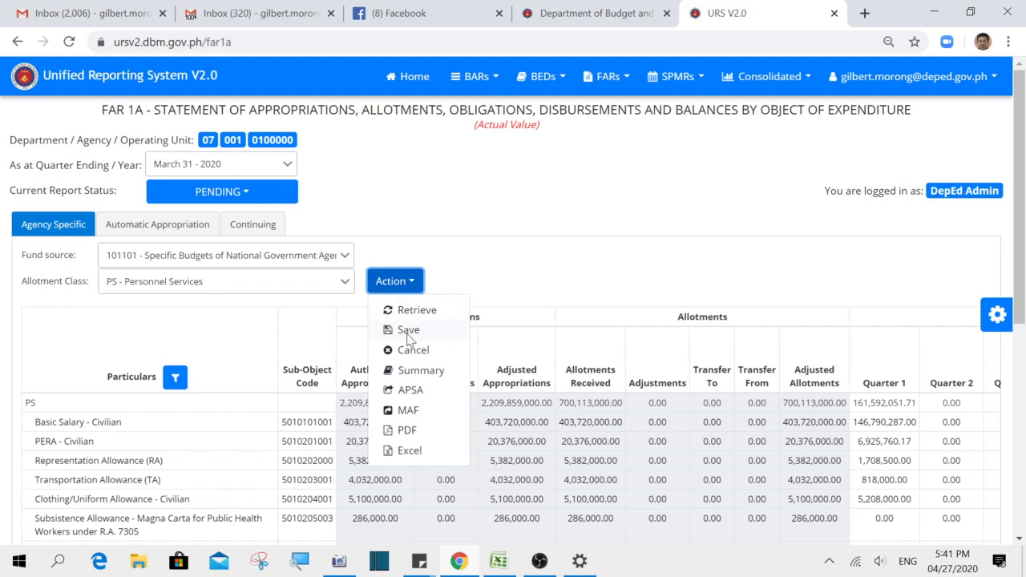
click(417, 331)
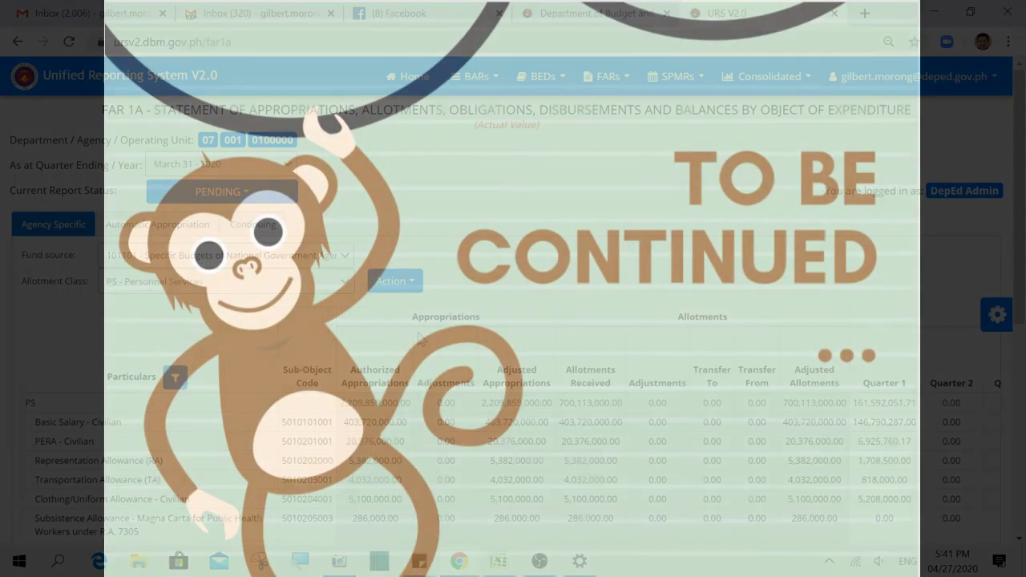